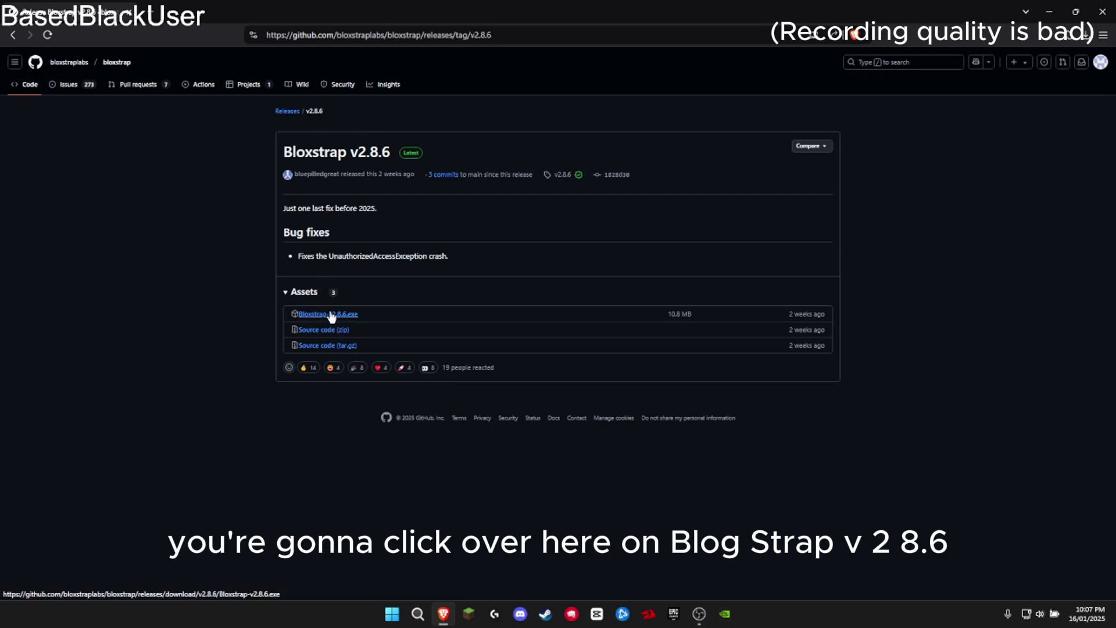
Start downloading Bloxstrap-v2.8.6.exe from the release assets, cancel saving it and close the browser
click(342, 315)
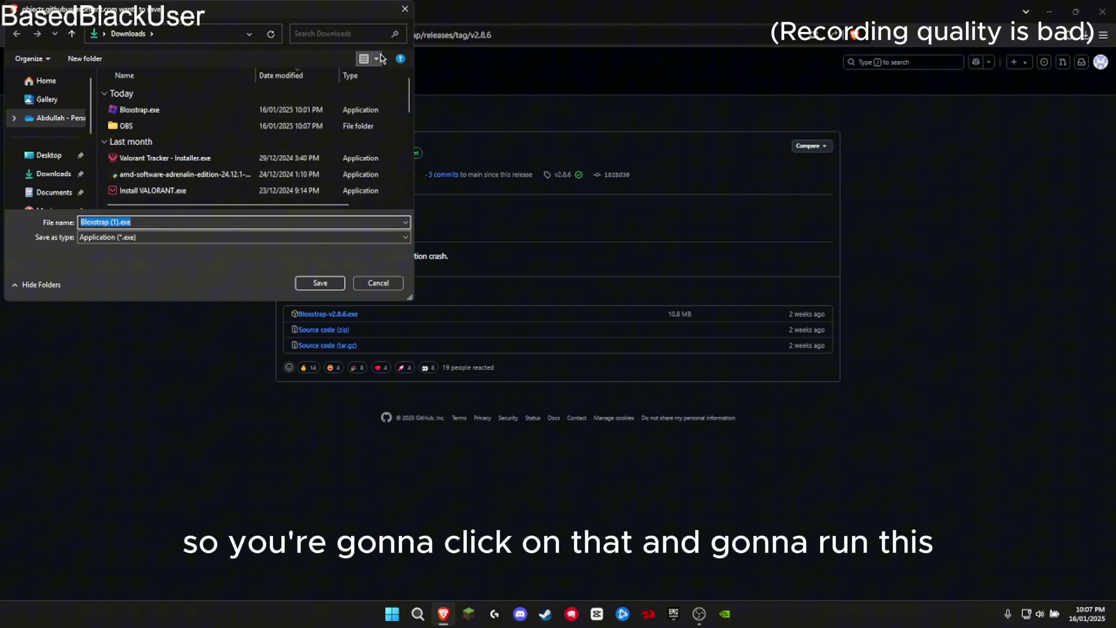
click(405, 8)
click(1113, 14)
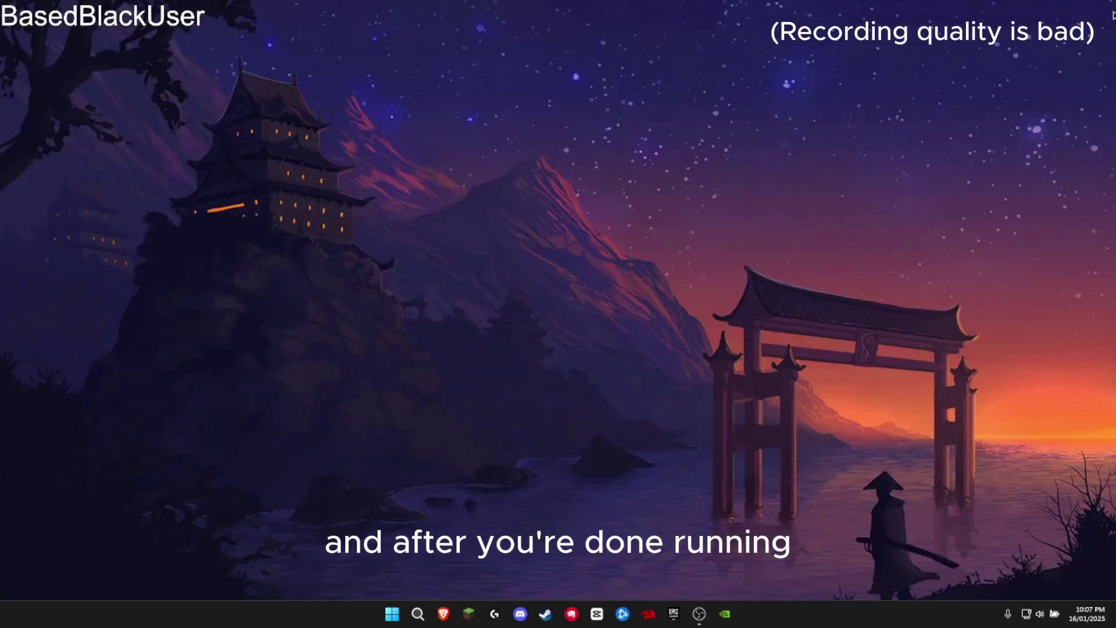
Launch the installed Bloxstrap app from the desktop and open its settings configuration
key(super)
text(bloxstrap)
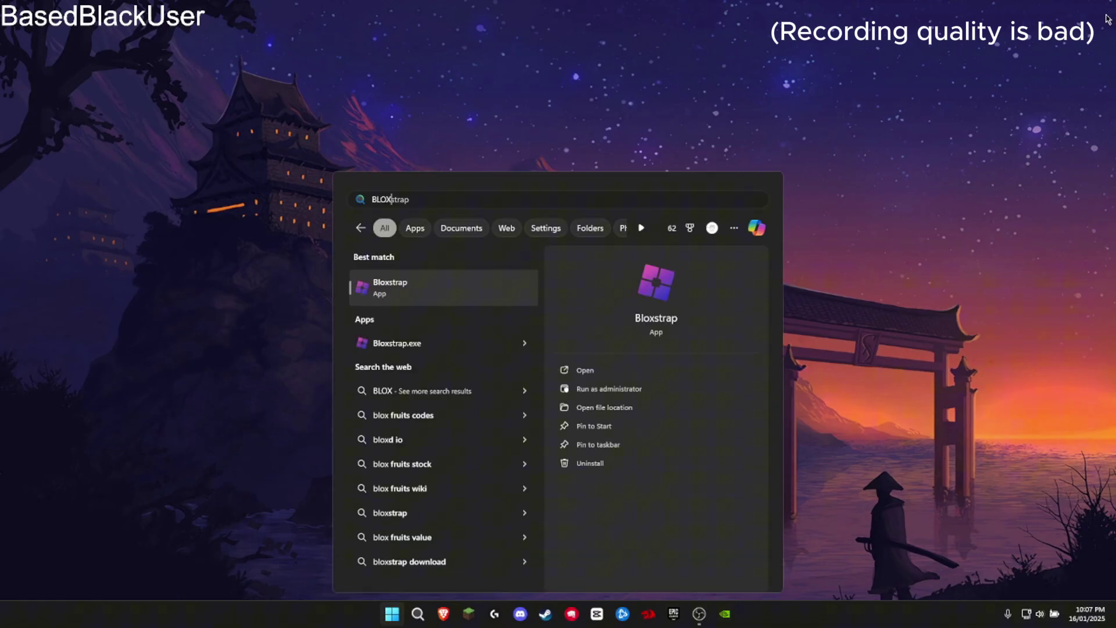
key(Escape)
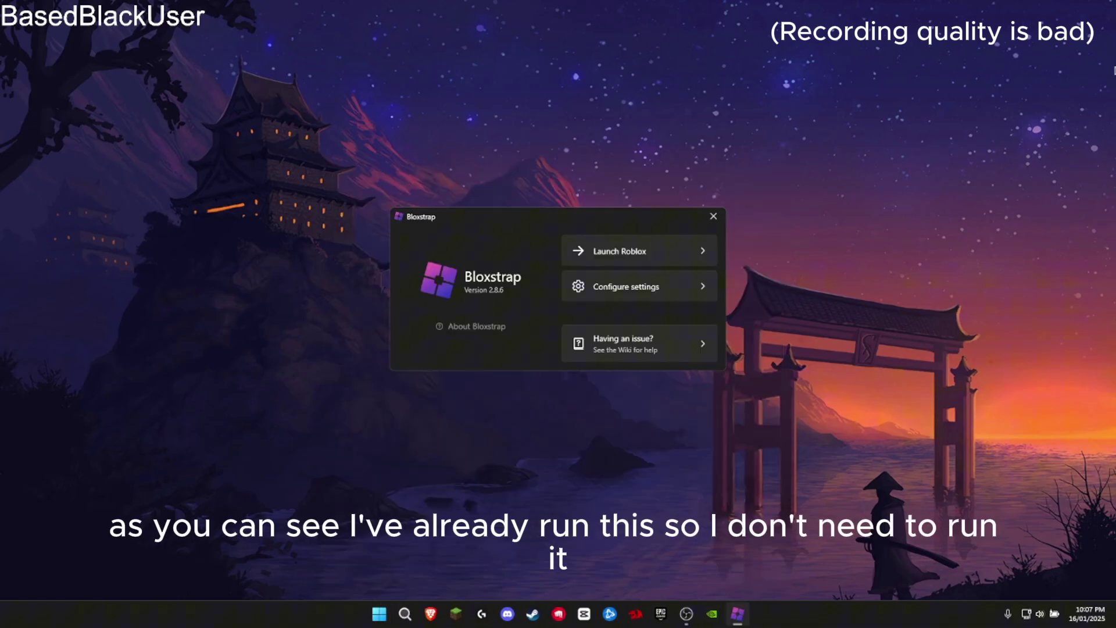
right_click(1111, 70)
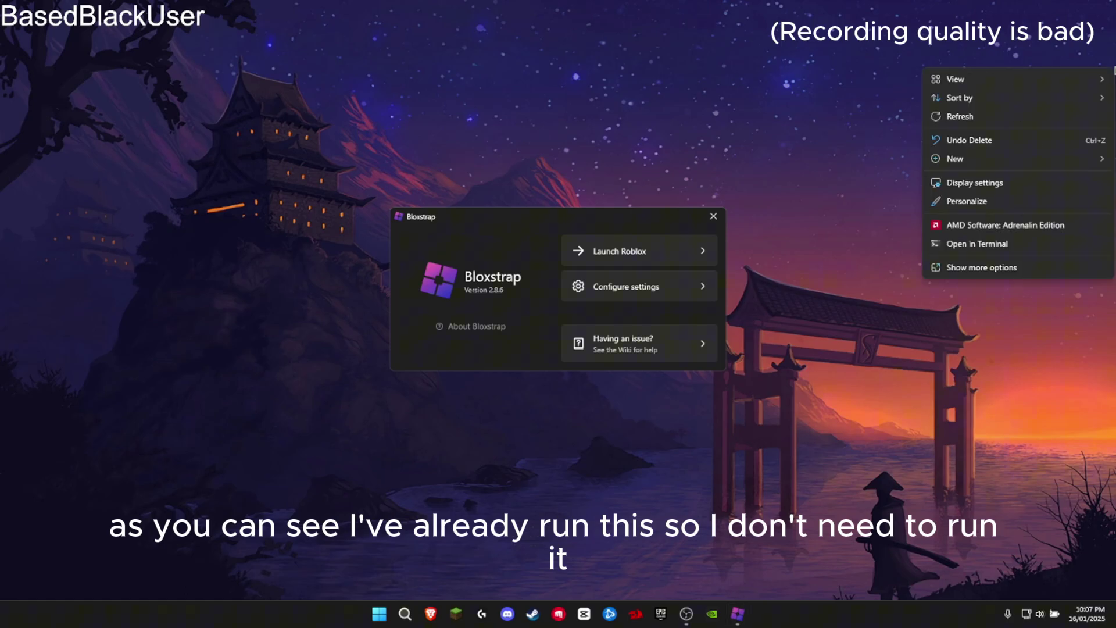
click(730, 107)
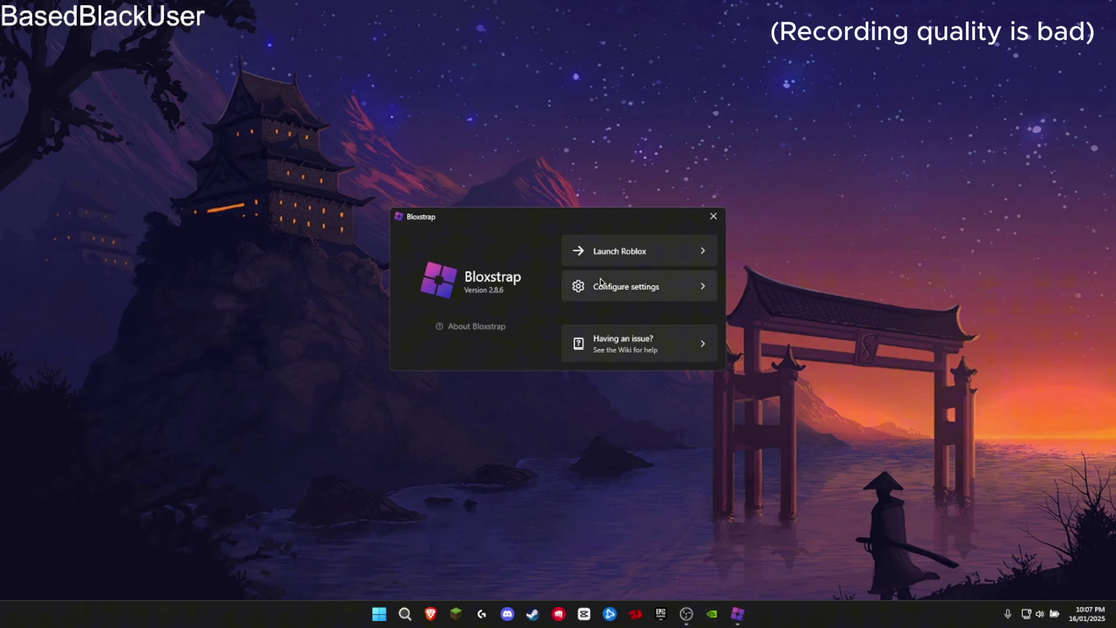
click(652, 284)
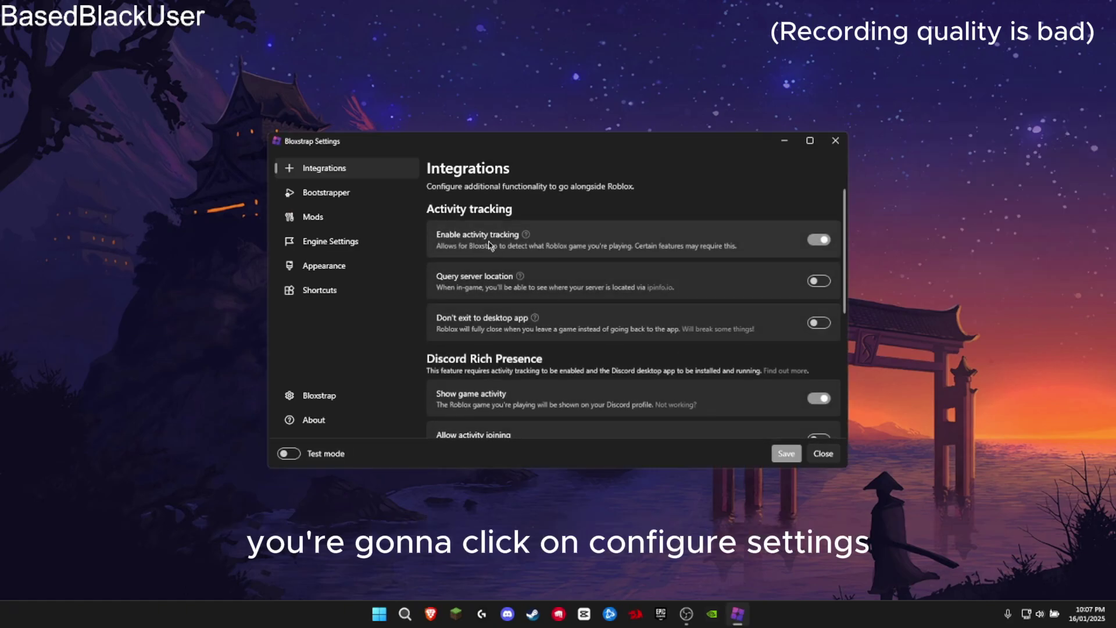
Set the mouse cursor preset in the Bloxstrap mods to 2013 (Angular)
click(342, 219)
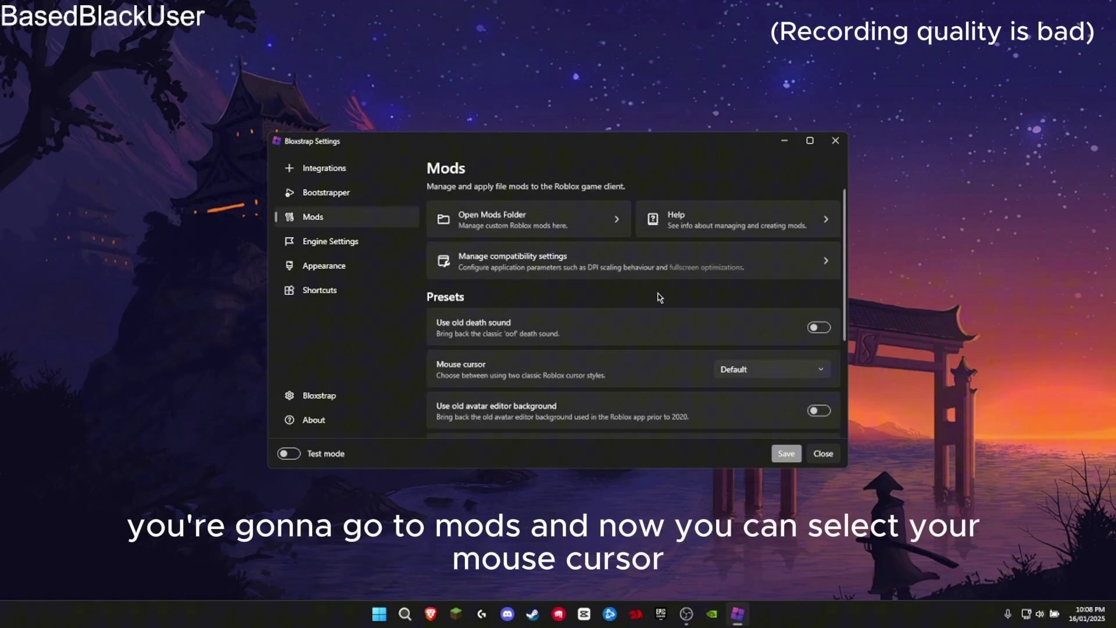
scroll(655, 298, down, 3)
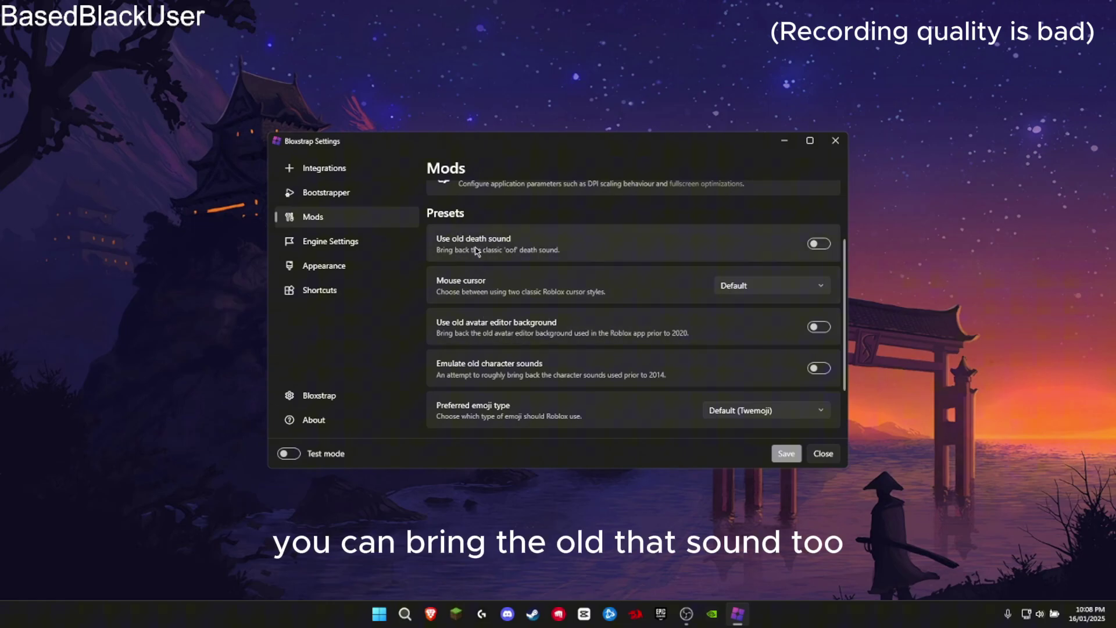
scroll(488, 288, down, 1)
click(753, 257)
click(750, 305)
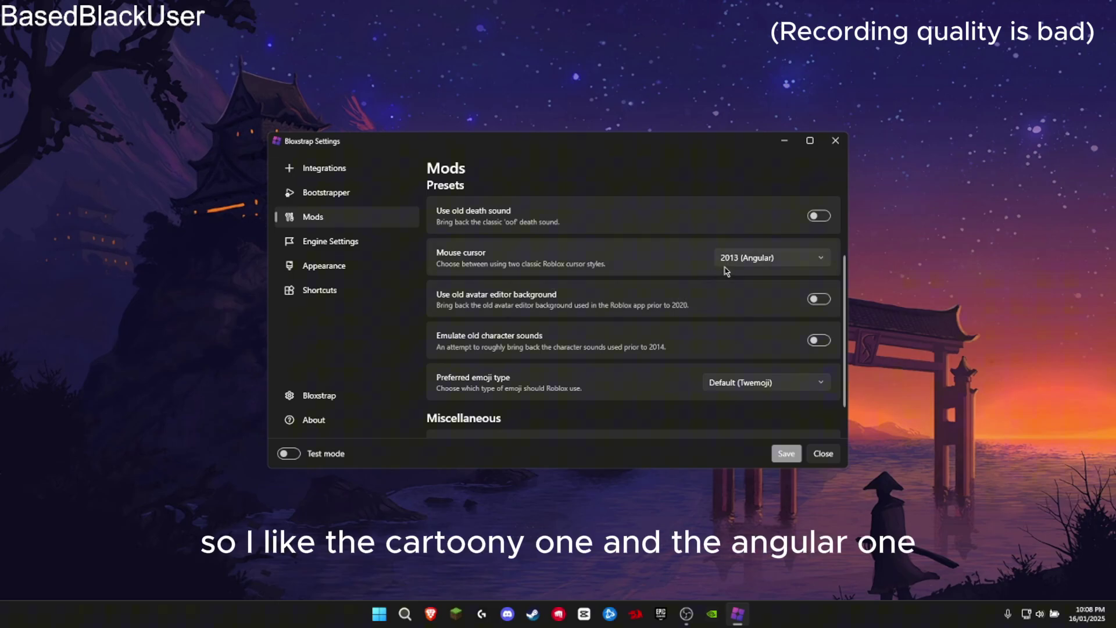
Switch the mouse cursor preset to 2006 (Cartoony) and back to 2013 (Angular)
click(728, 265)
click(739, 323)
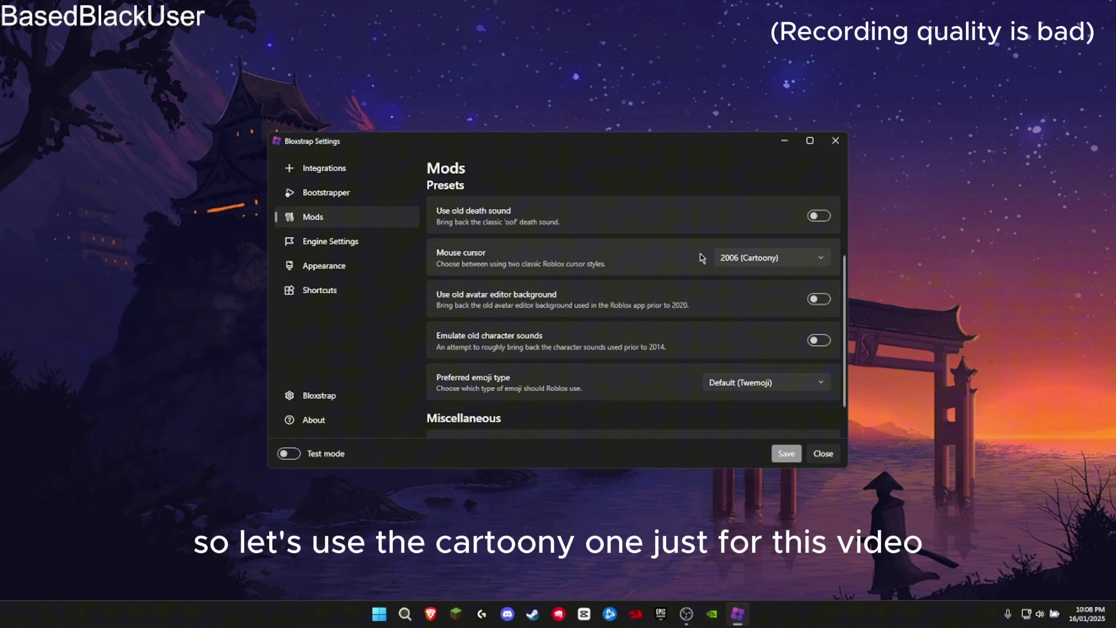
click(739, 263)
click(747, 304)
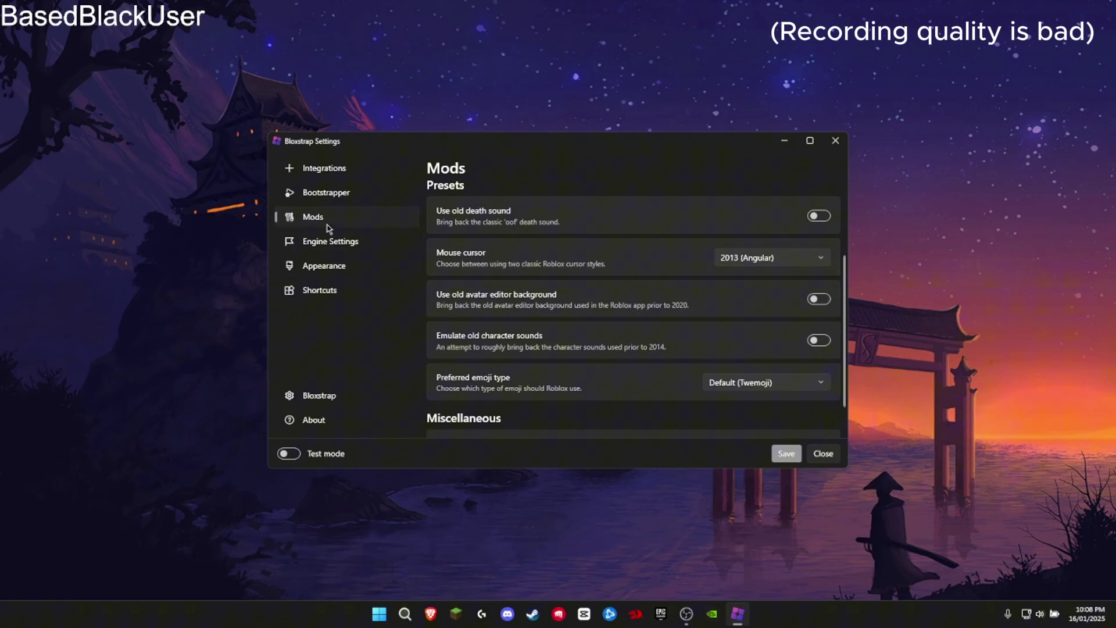
scroll(619, 326, down, 1)
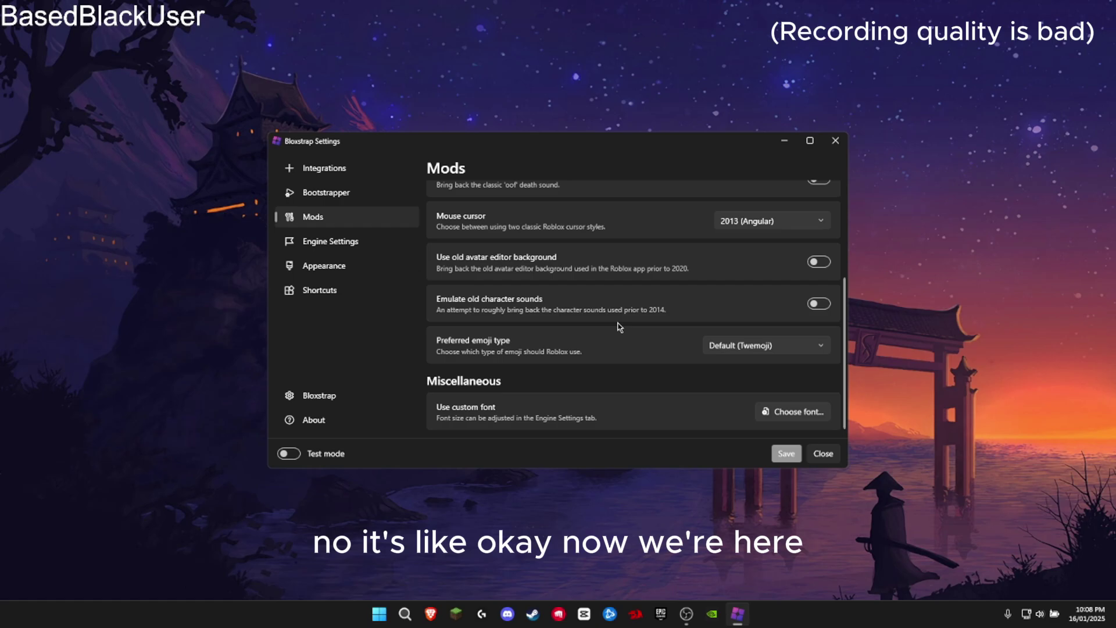
Set the anti-aliasing quality (MSAA) in the engine settings to 2x
click(327, 244)
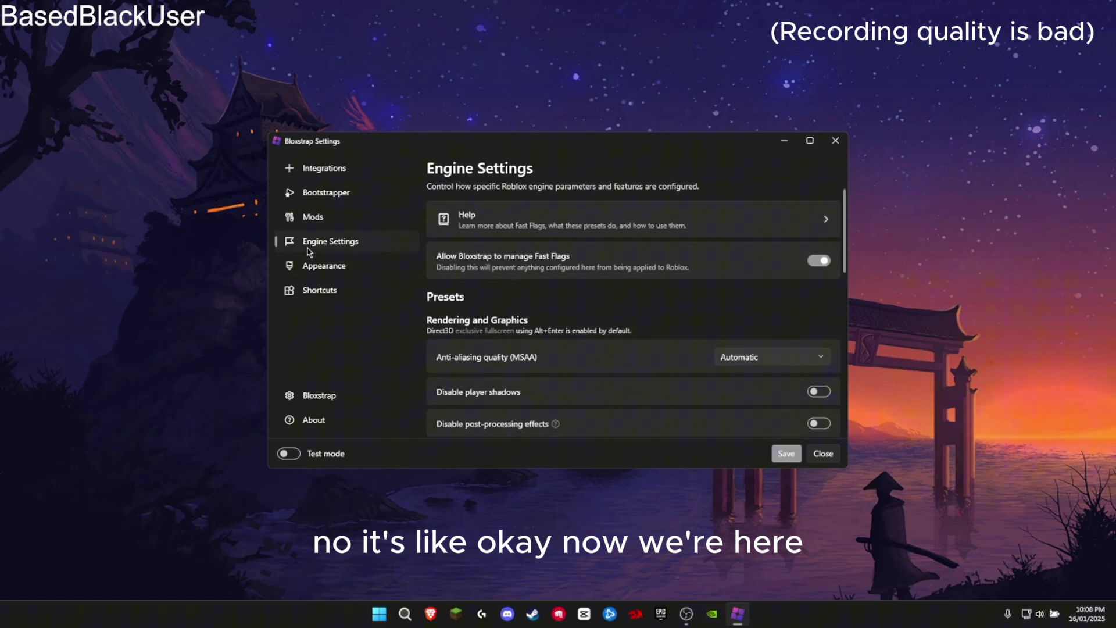
scroll(546, 277, down, 2)
scroll(686, 292, down, 1)
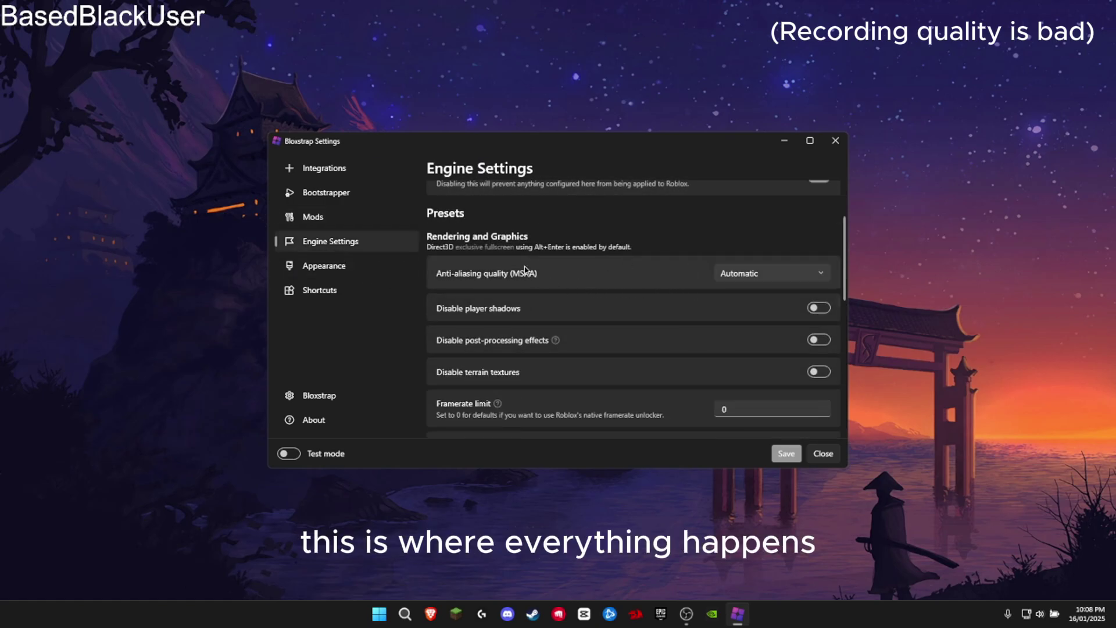
click(761, 273)
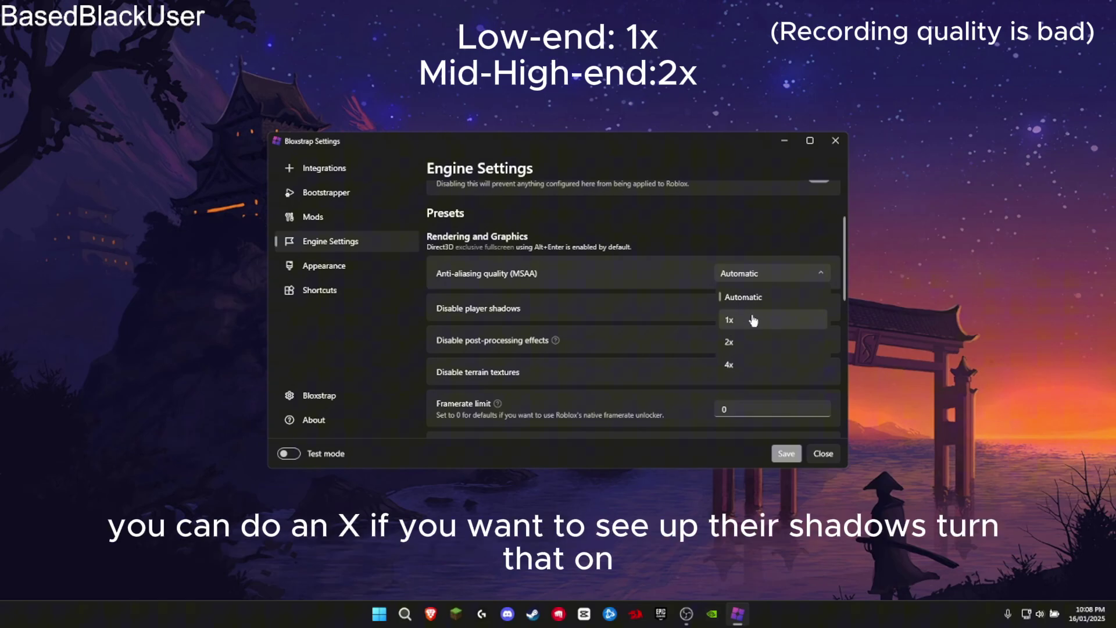
click(748, 343)
Turn on the options that disable player shadows and post-processing effects
scroll(669, 314, down, 1)
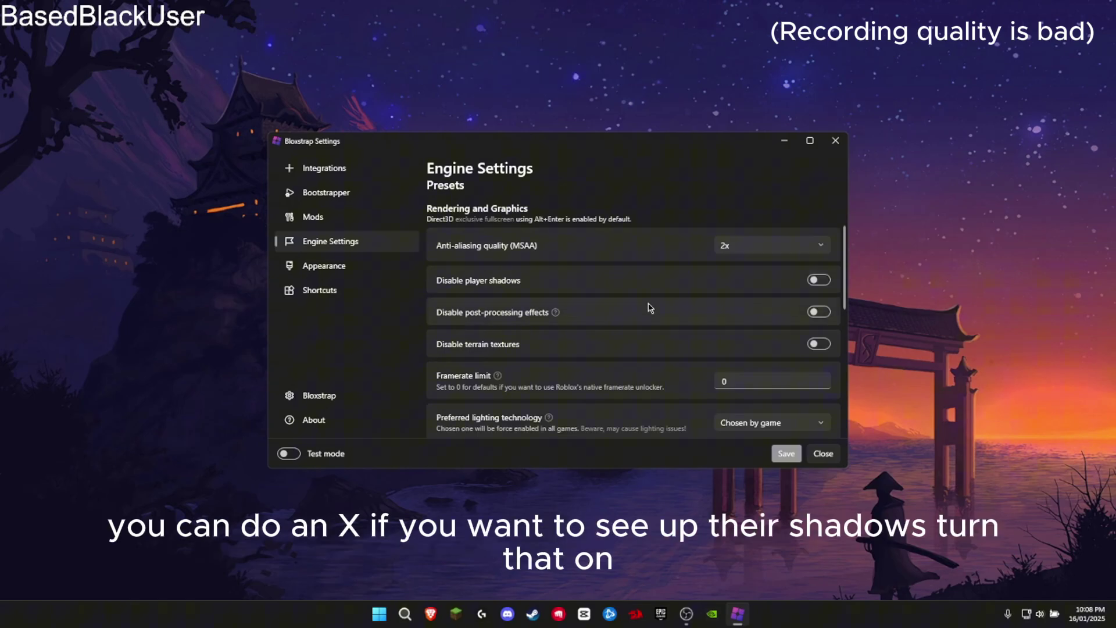
click(825, 280)
scroll(581, 296, down, 1)
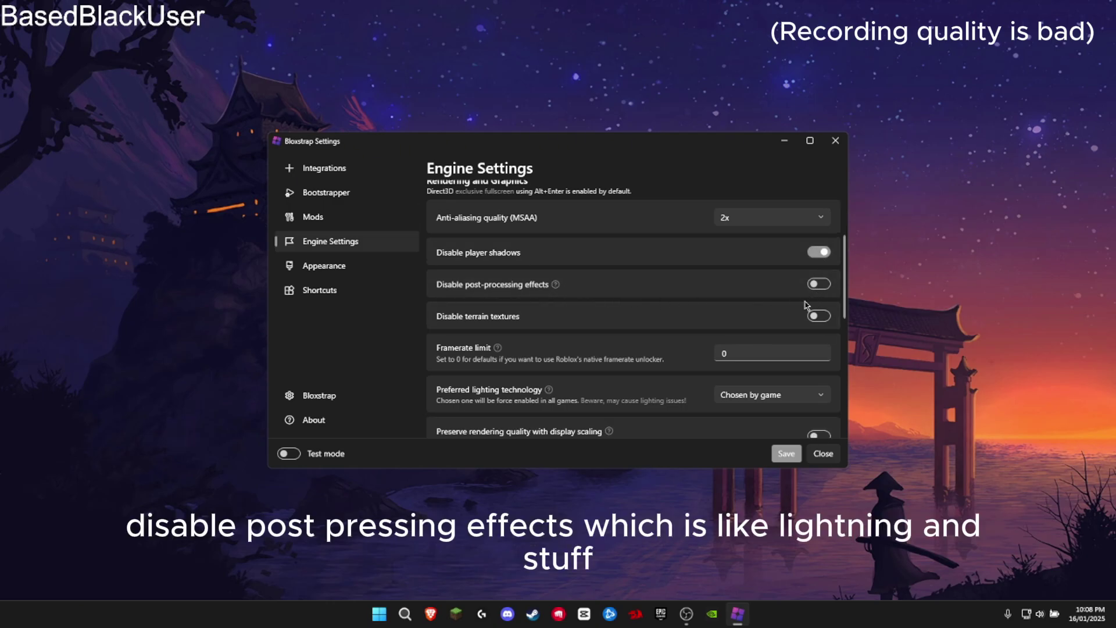
click(818, 284)
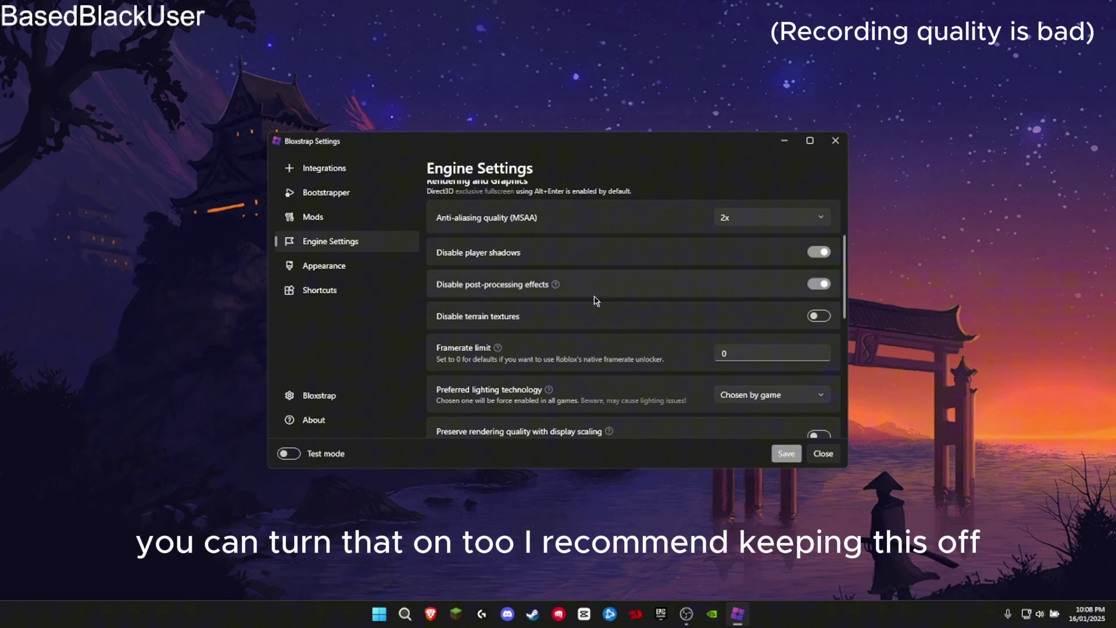
Set the framerate limit in the rendering and graphics presets to 200
scroll(585, 298, down, 1)
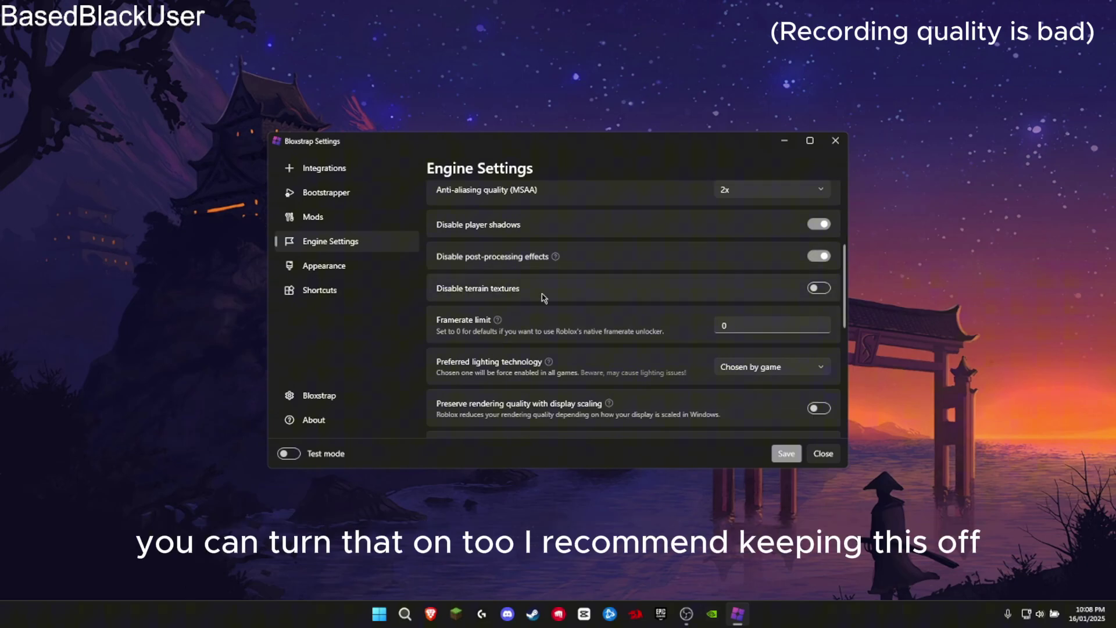
scroll(583, 291, down, 1)
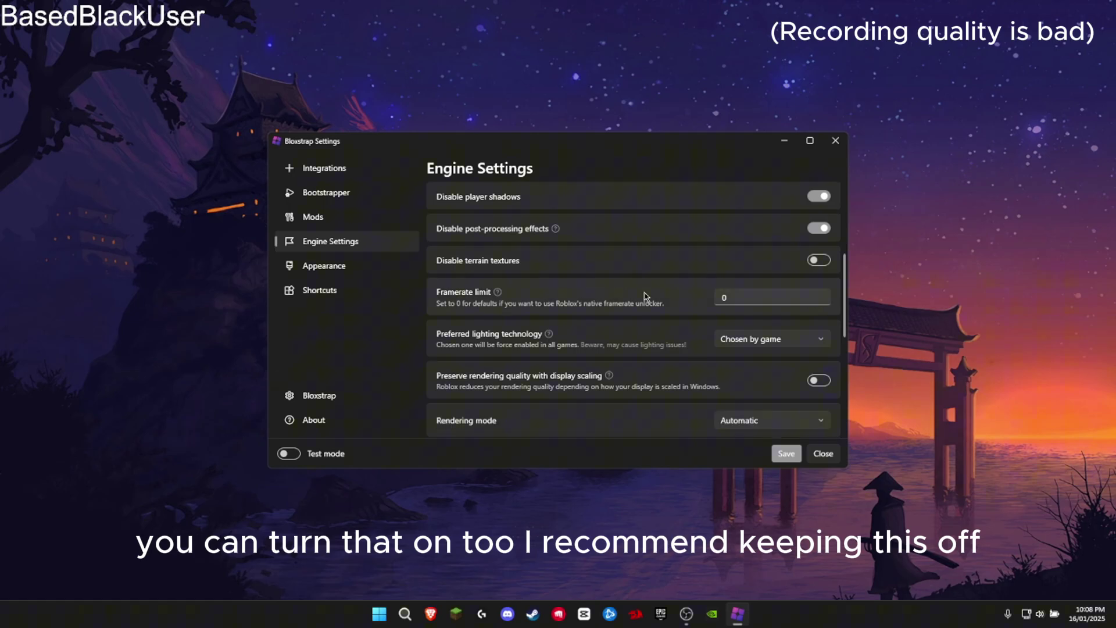
click(775, 296)
key(BackSpace)
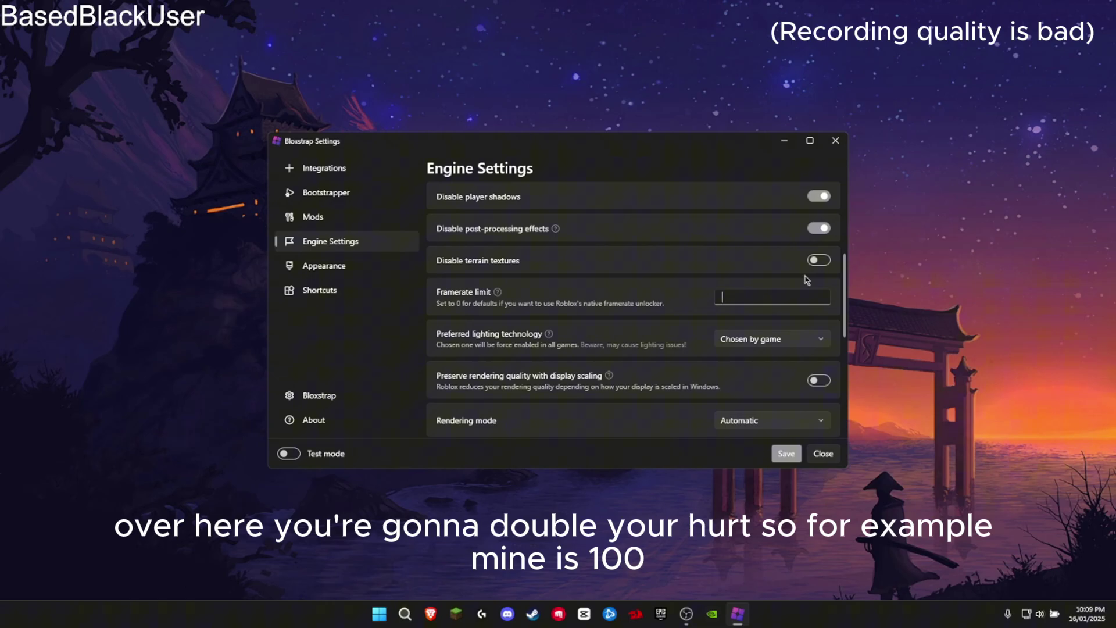
text(200)
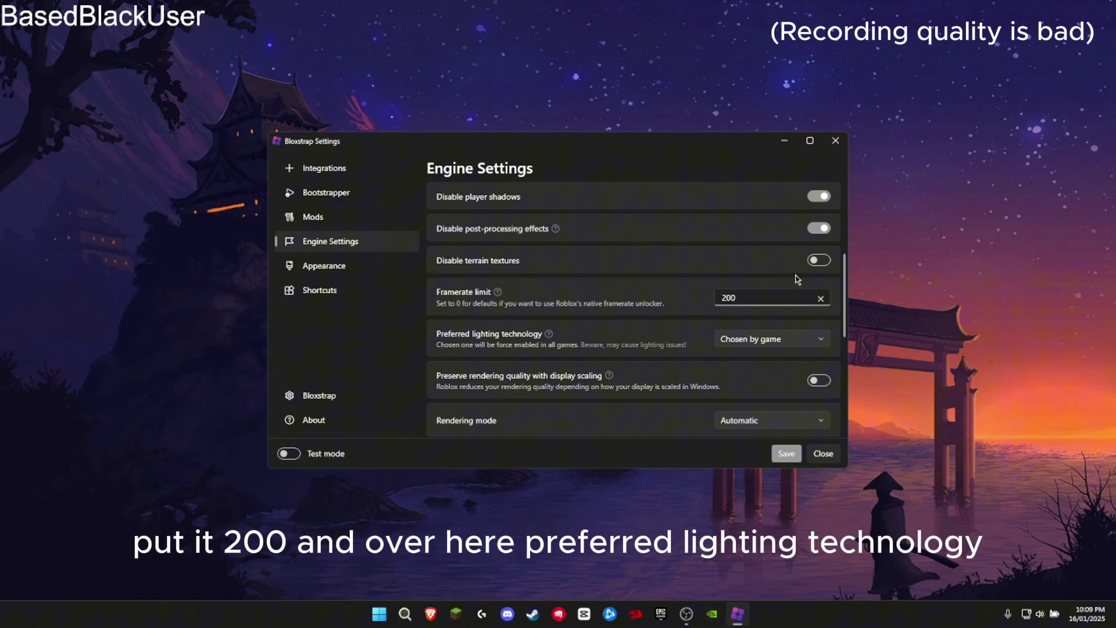
Select Chosen by game as the preferred lighting technology and set the rendering mode to Direct3D 11
scroll(757, 295, down, 2)
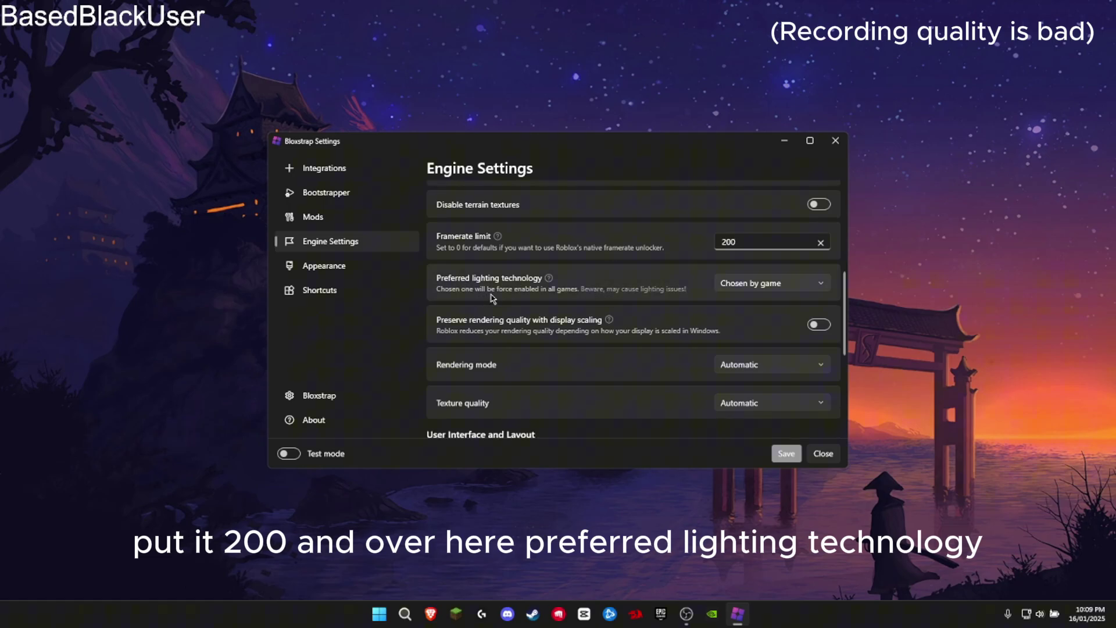
click(773, 285)
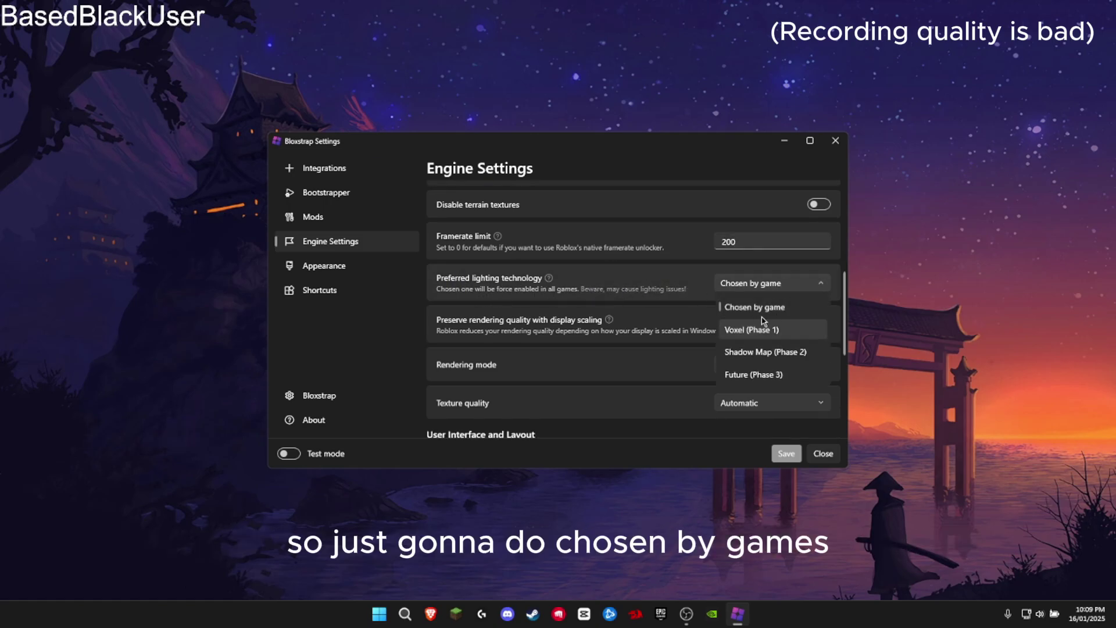
click(762, 313)
scroll(718, 289, down, 3)
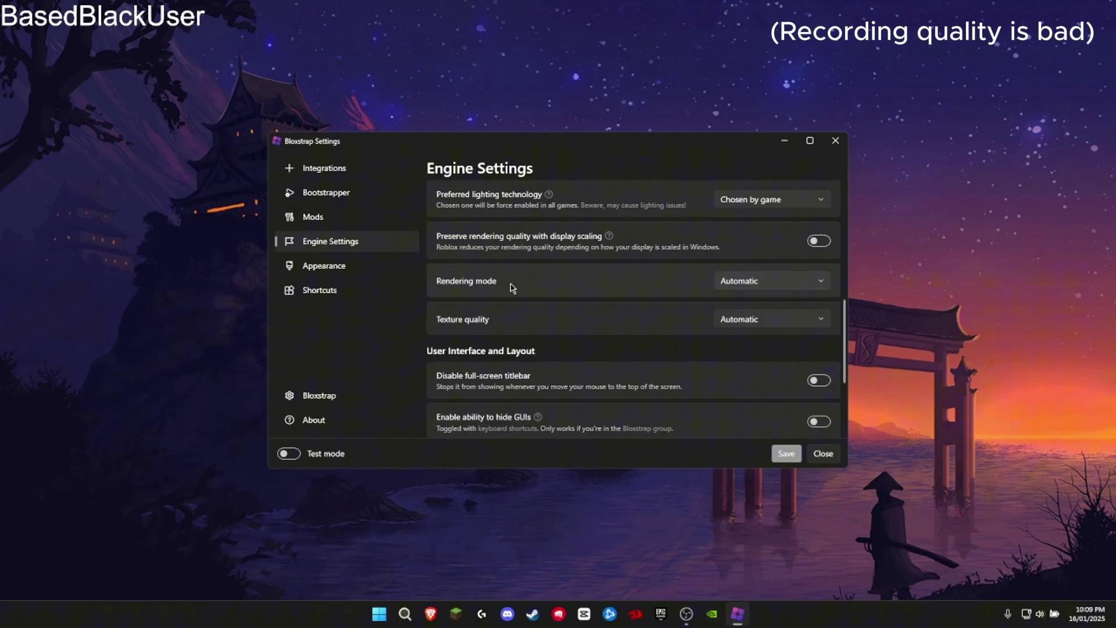
click(755, 291)
click(735, 327)
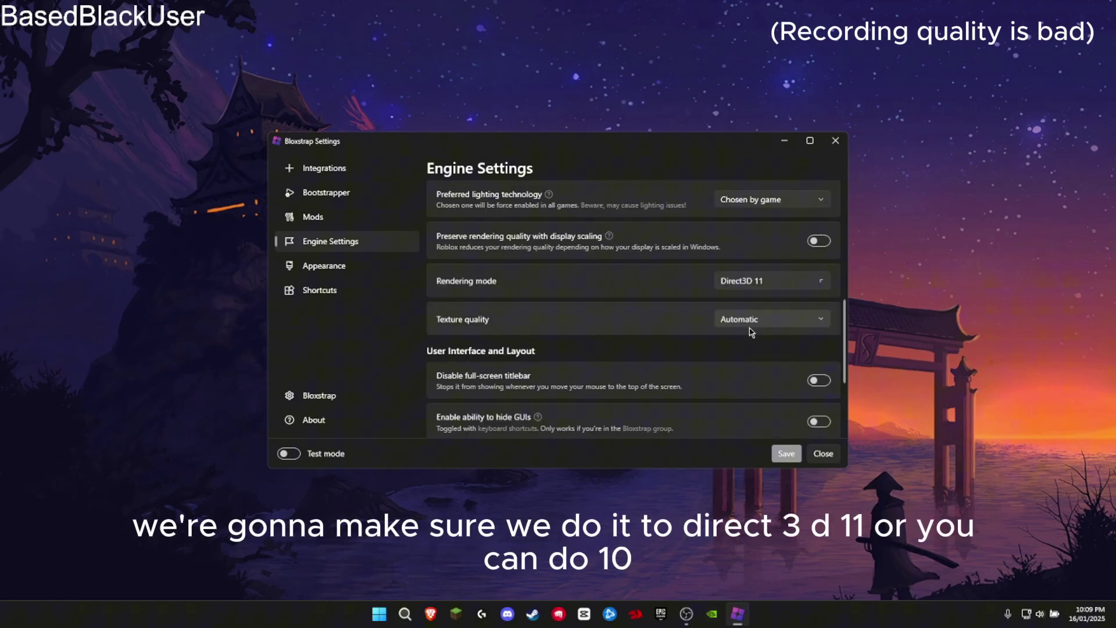
click(739, 288)
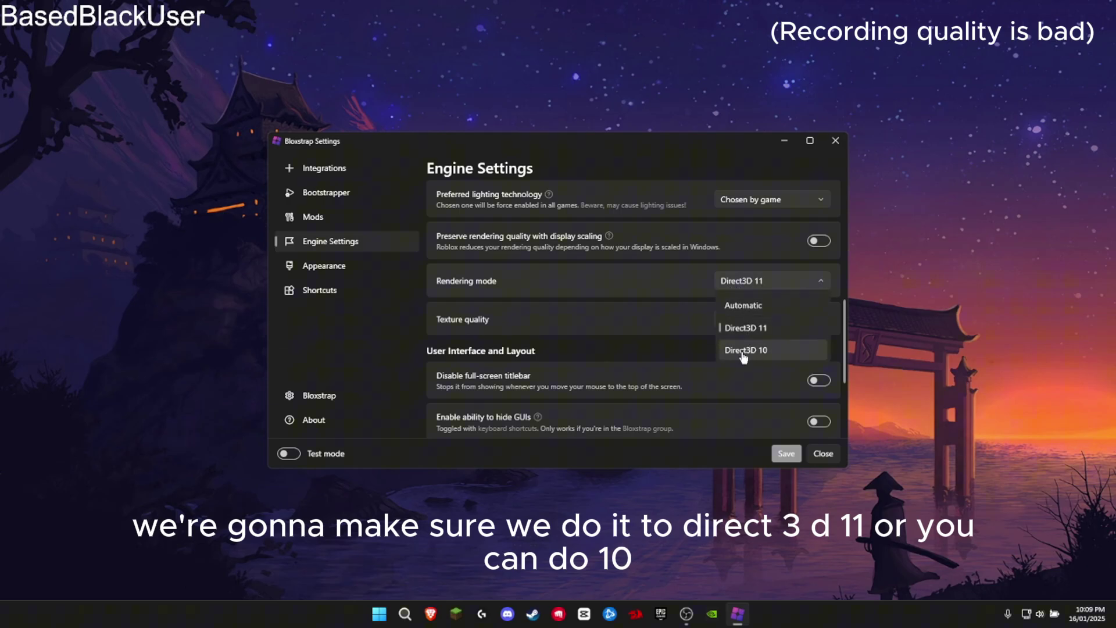
click(747, 281)
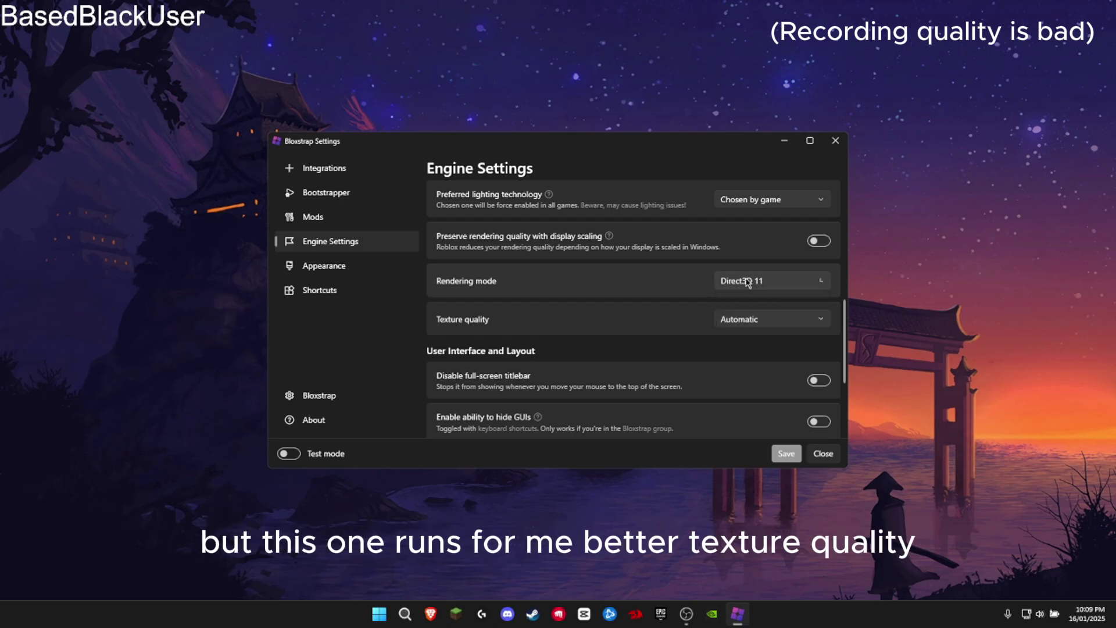
Set the texture quality to Level 2 and look through the remaining user interface and layout options
scroll(581, 309, down, 1)
click(761, 290)
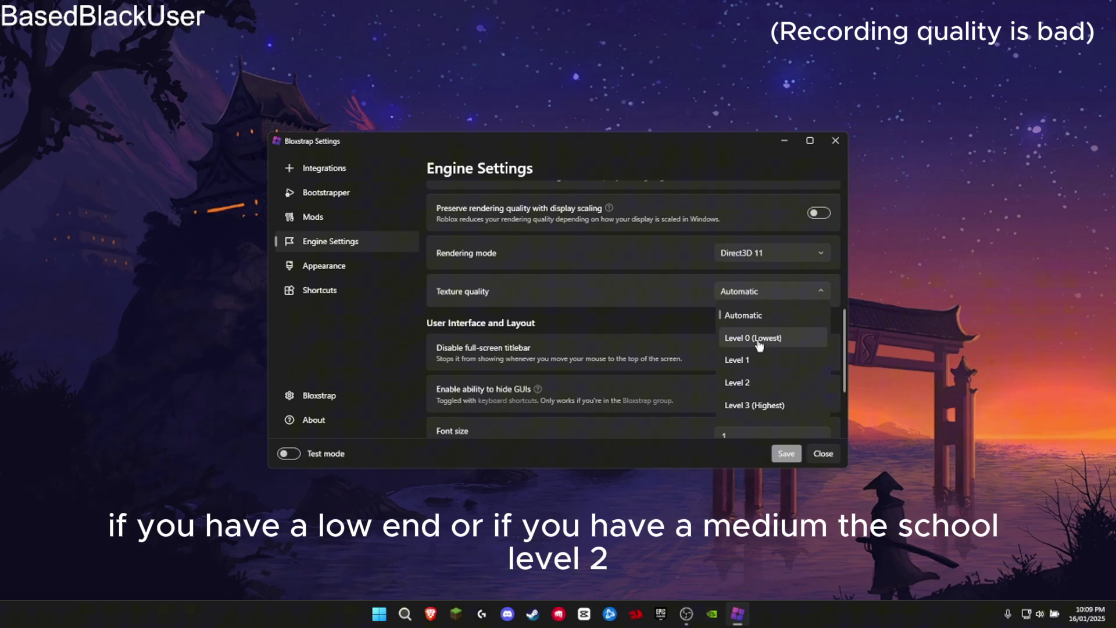
click(756, 382)
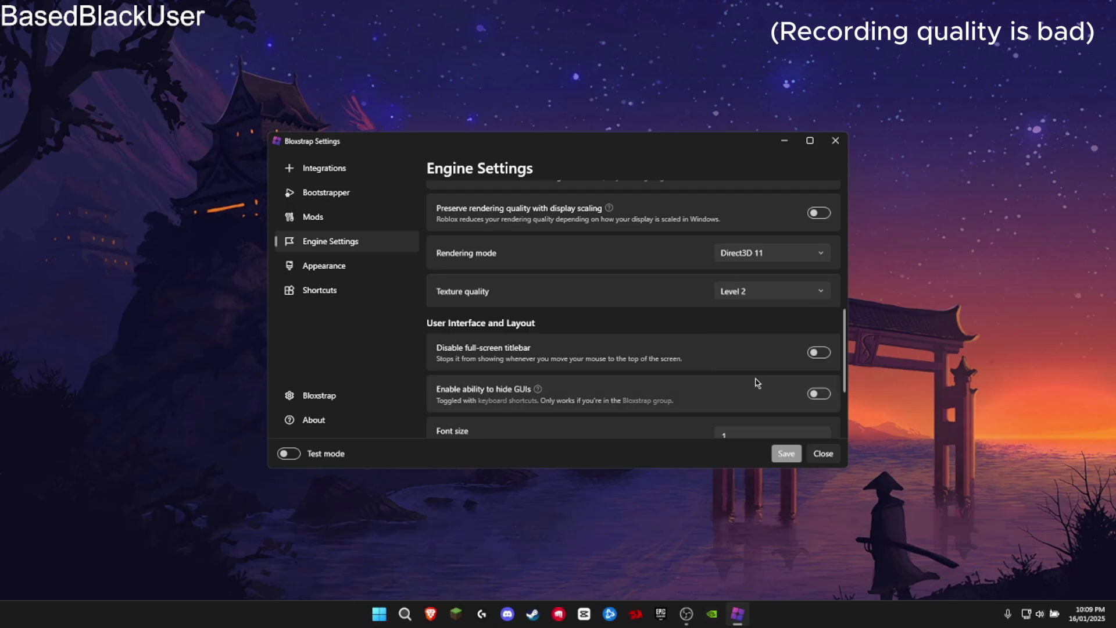
scroll(497, 315, down, 2)
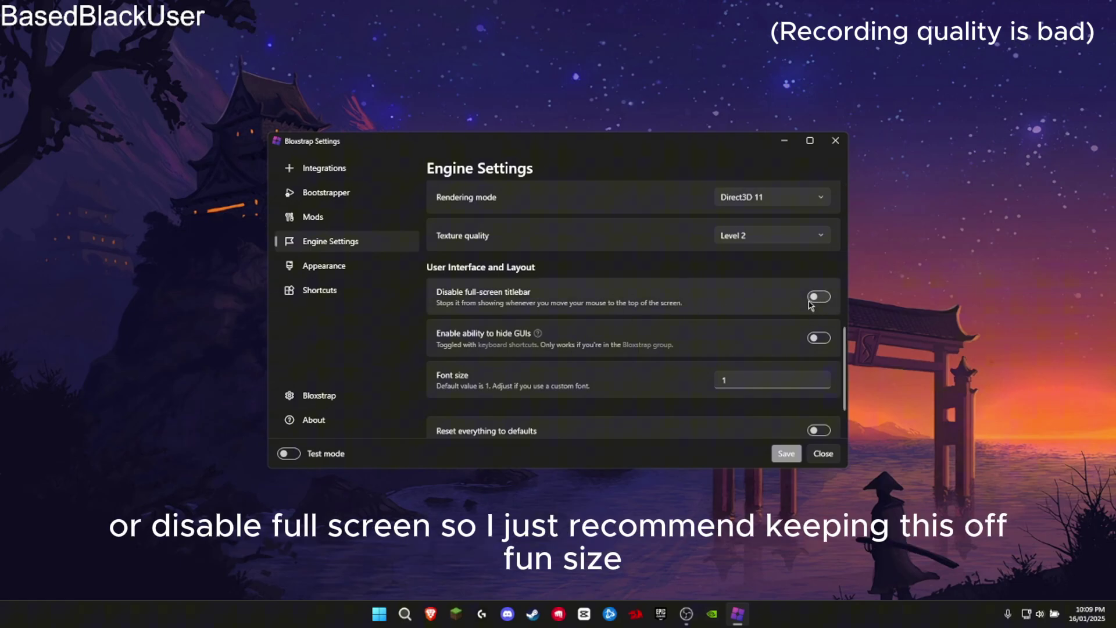
scroll(737, 299, down, 2)
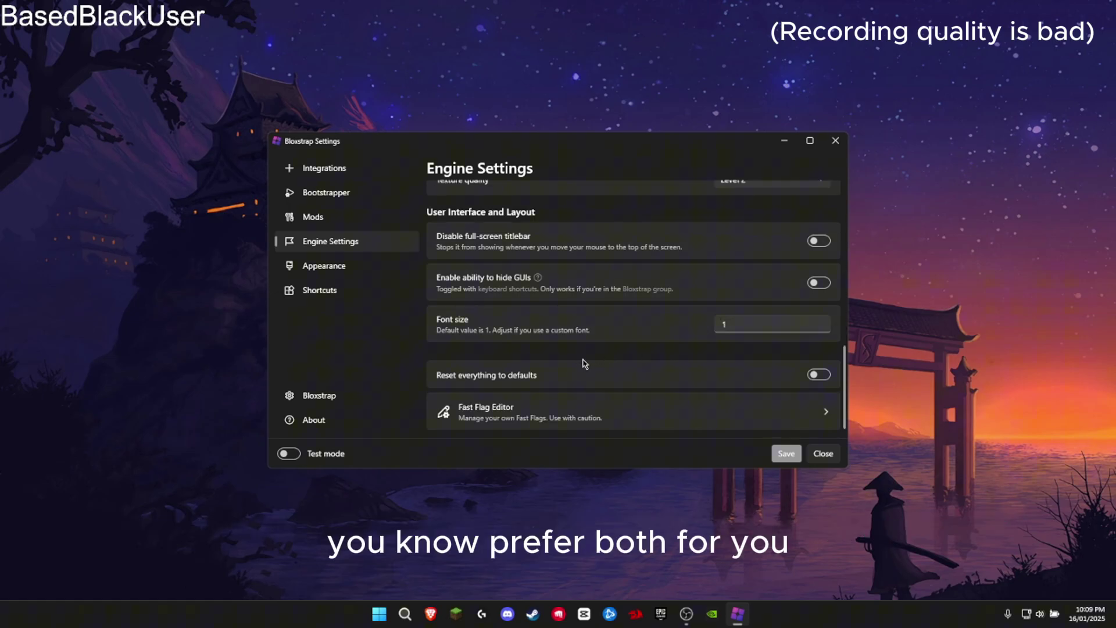
Set the global theme in Bloxstrap's appearance settings to Dark
click(324, 266)
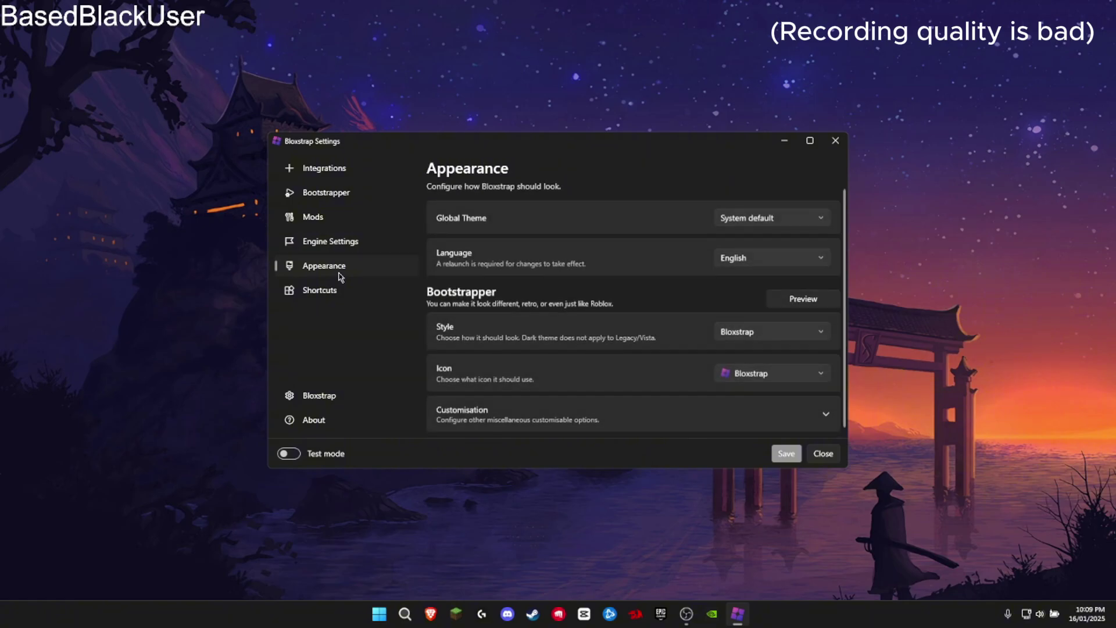
click(758, 221)
click(738, 286)
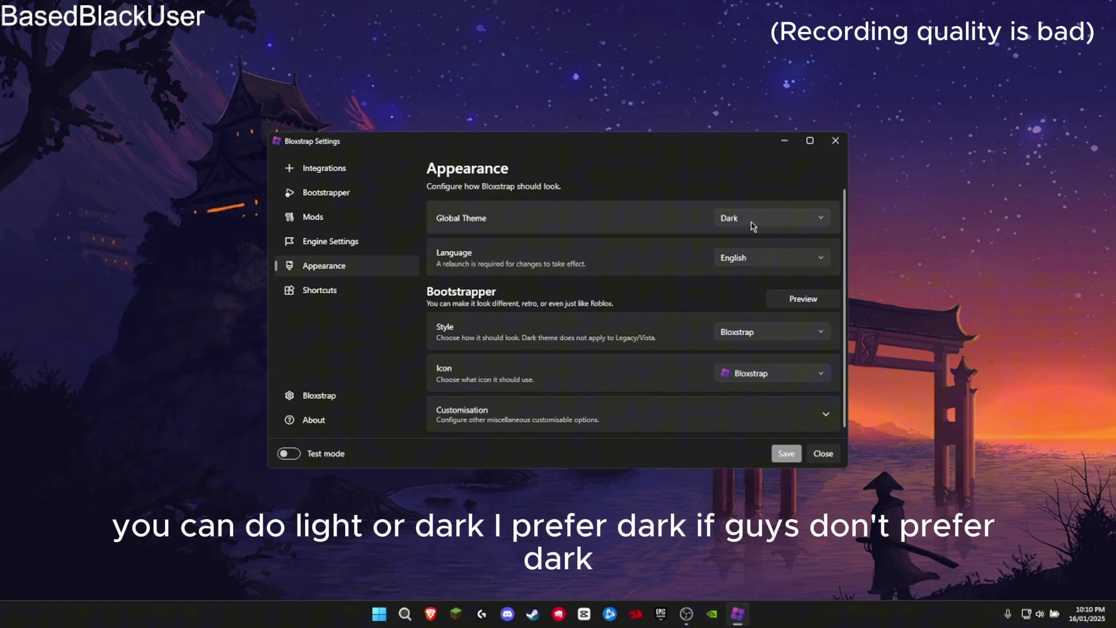
Look through the available bootstrapper icons and preview the current Bloxstrap launch style, keeping the existing icon
scroll(719, 233, down, 1)
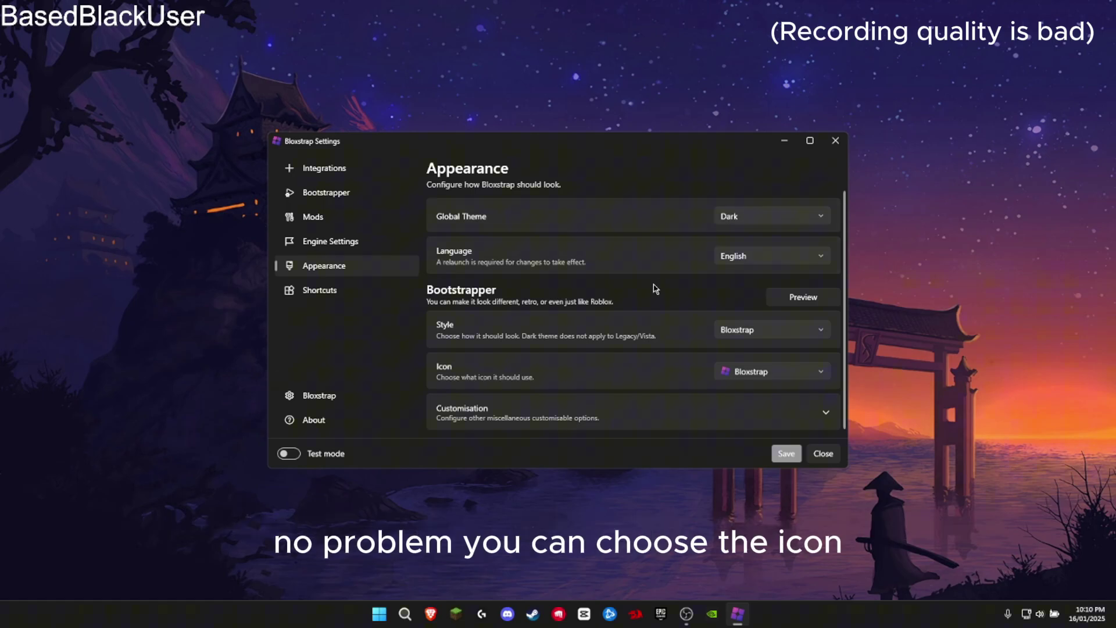
click(731, 372)
scroll(754, 435, down, 1)
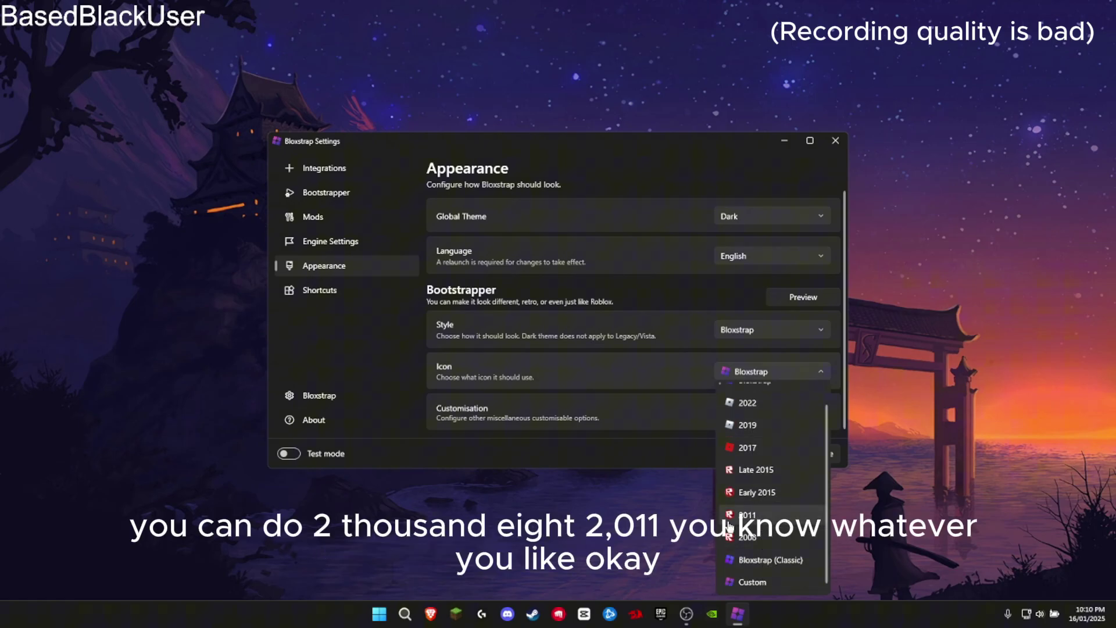
scroll(756, 506, up, 1)
click(700, 300)
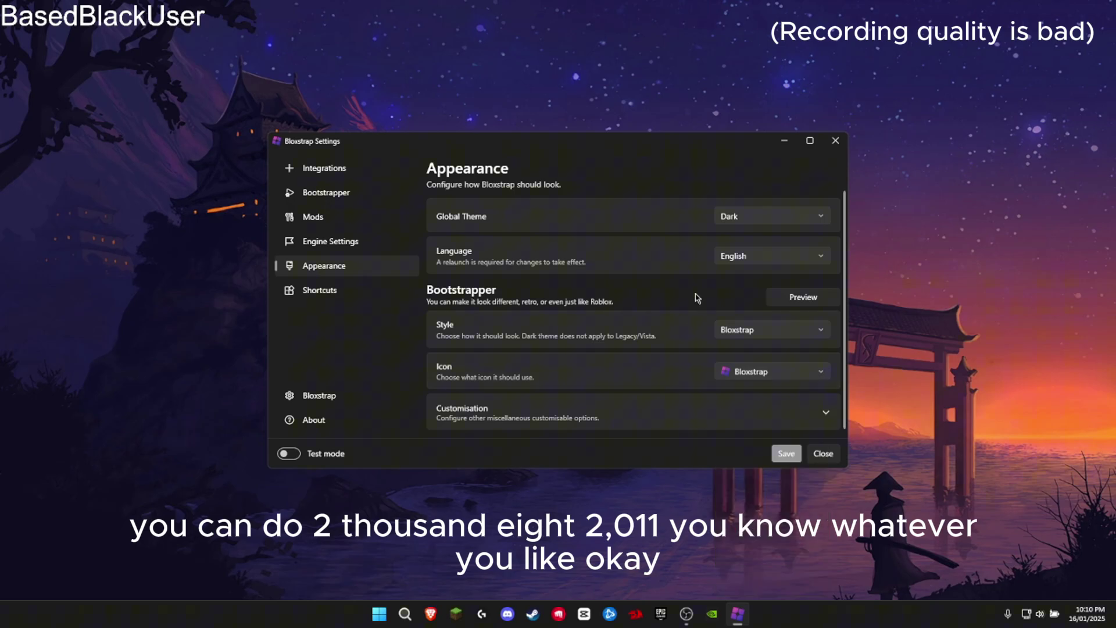
click(803, 297)
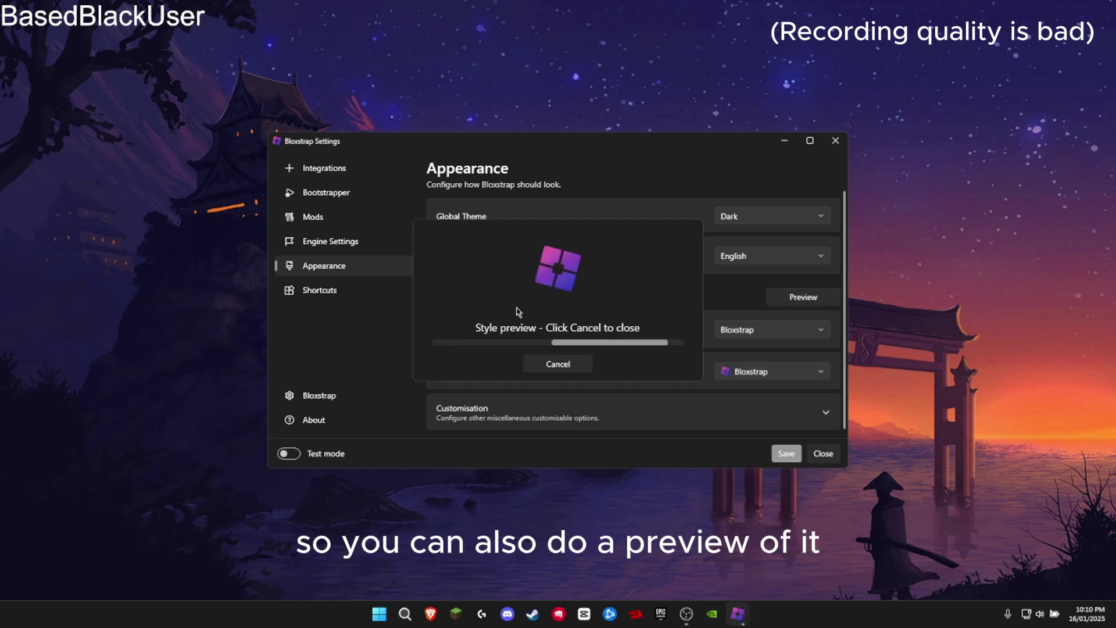
click(559, 369)
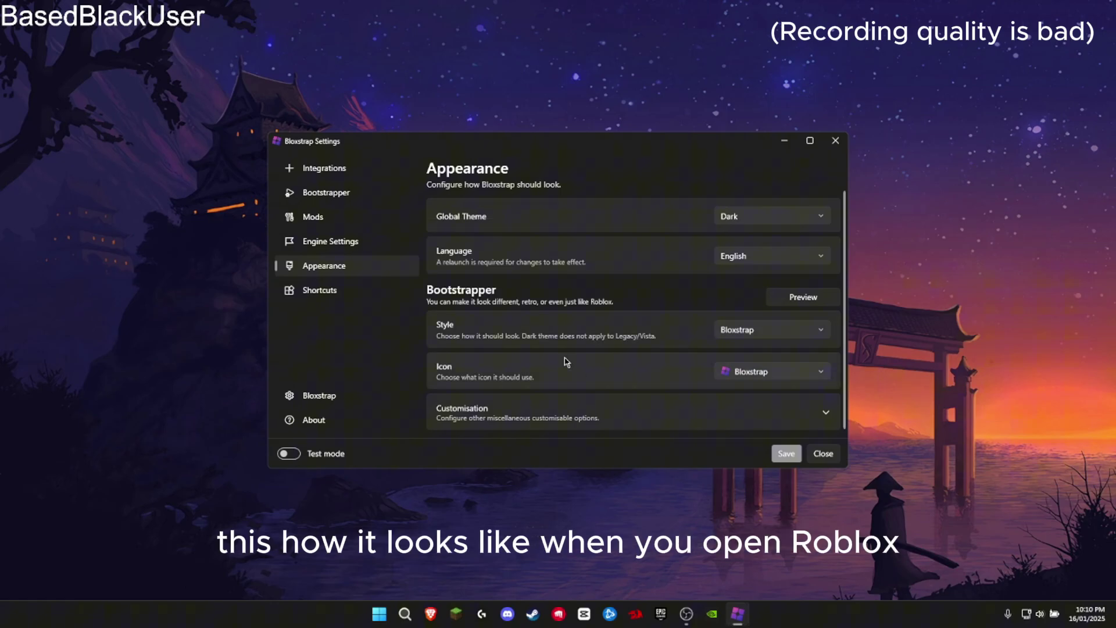
Open the Fast Flag Editor in the engine settings and accept its caution prompt
click(340, 290)
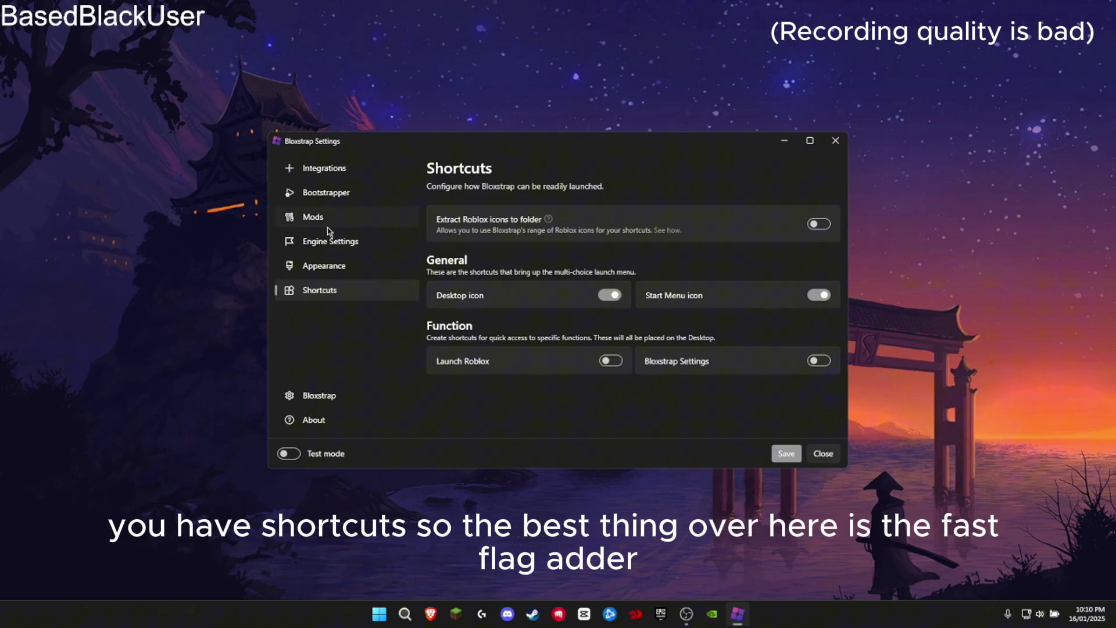
click(343, 249)
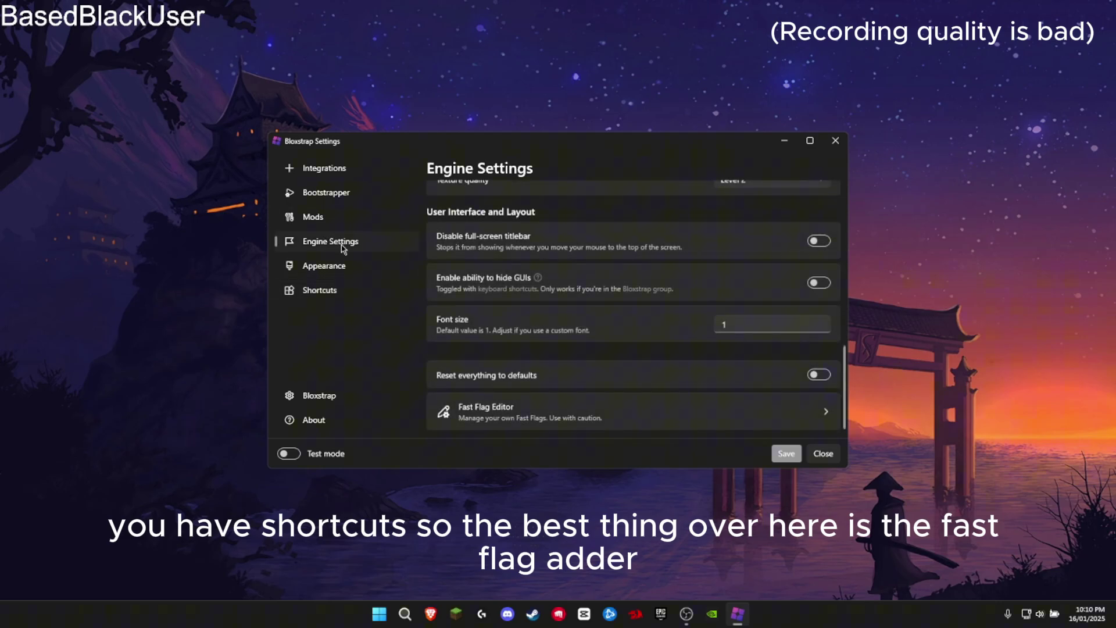
click(516, 415)
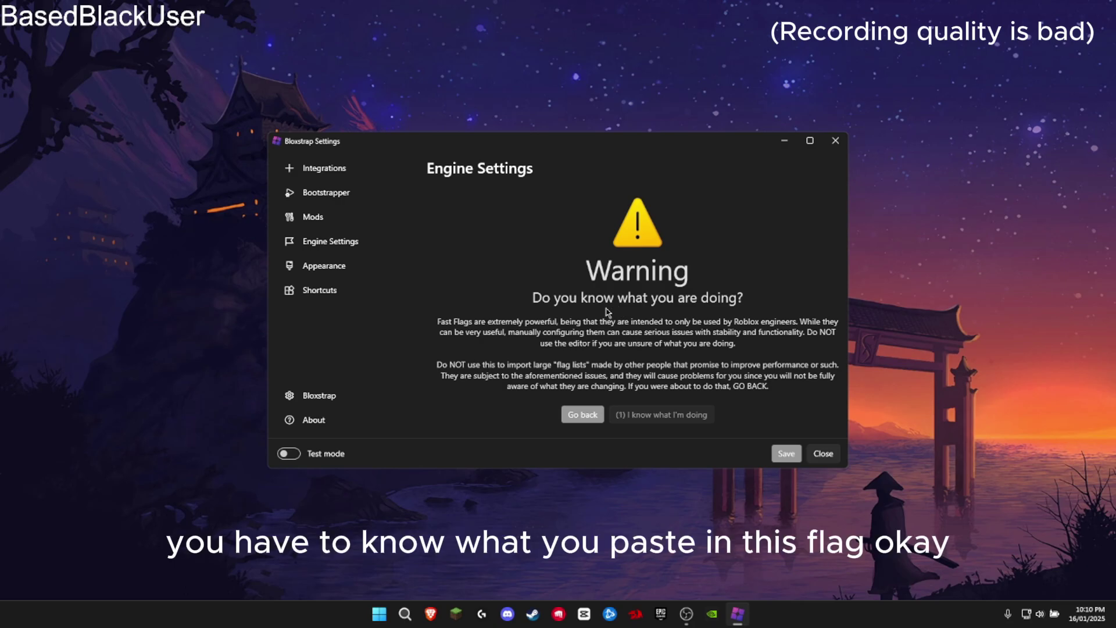
click(660, 414)
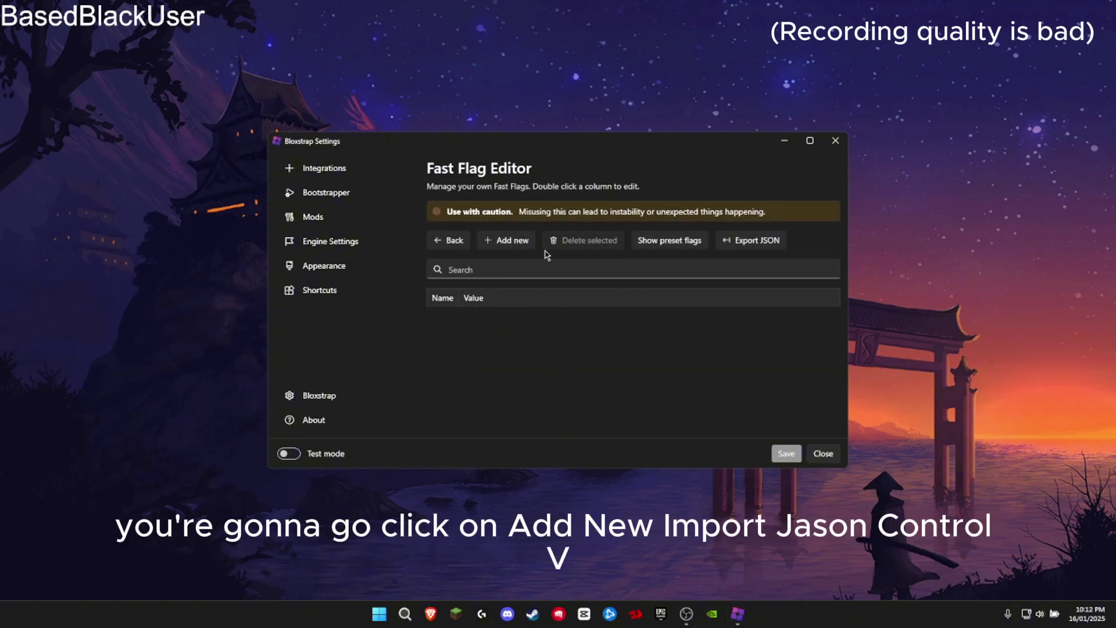
Import the copied JSON list of fast flags, accepting the large configuration and overwriting the conflicting flag values
click(520, 244)
click(574, 244)
key(ctrl+v)
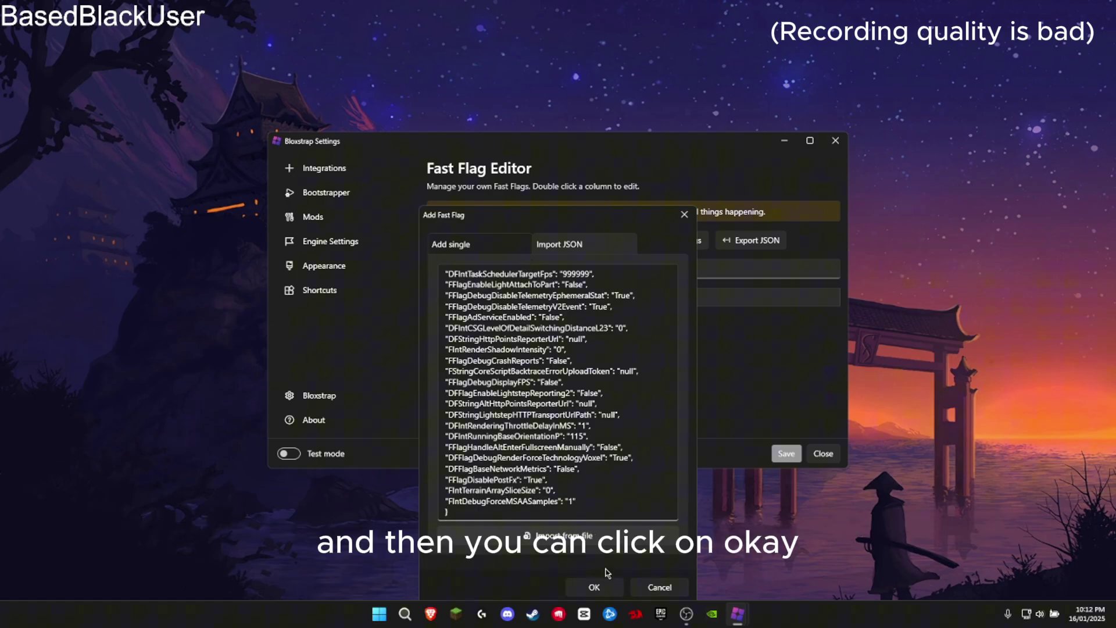
click(594, 587)
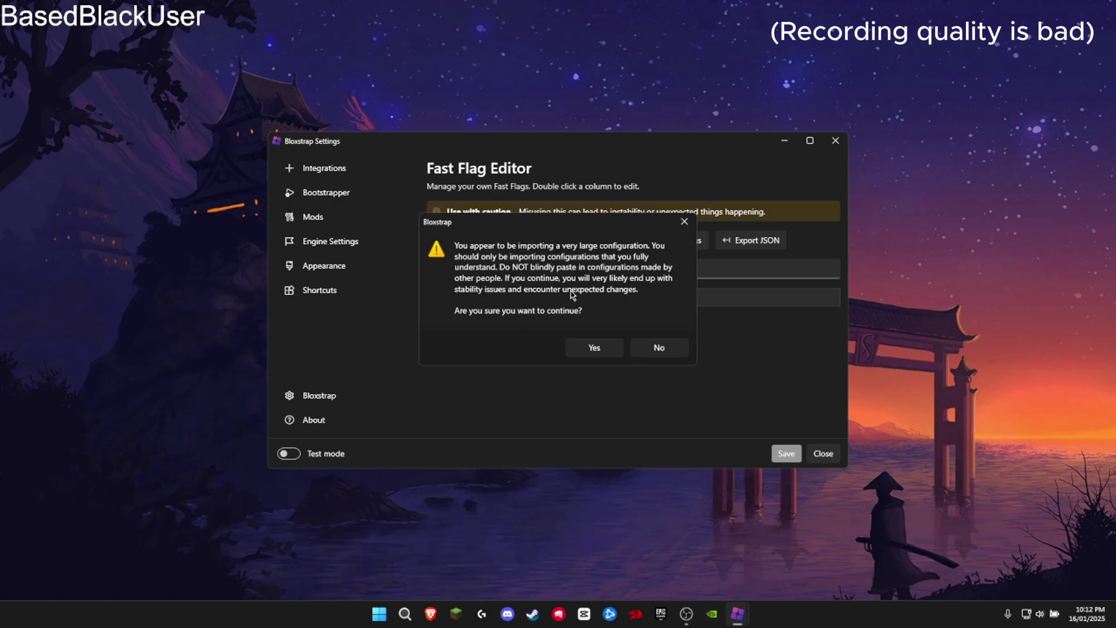
click(594, 347)
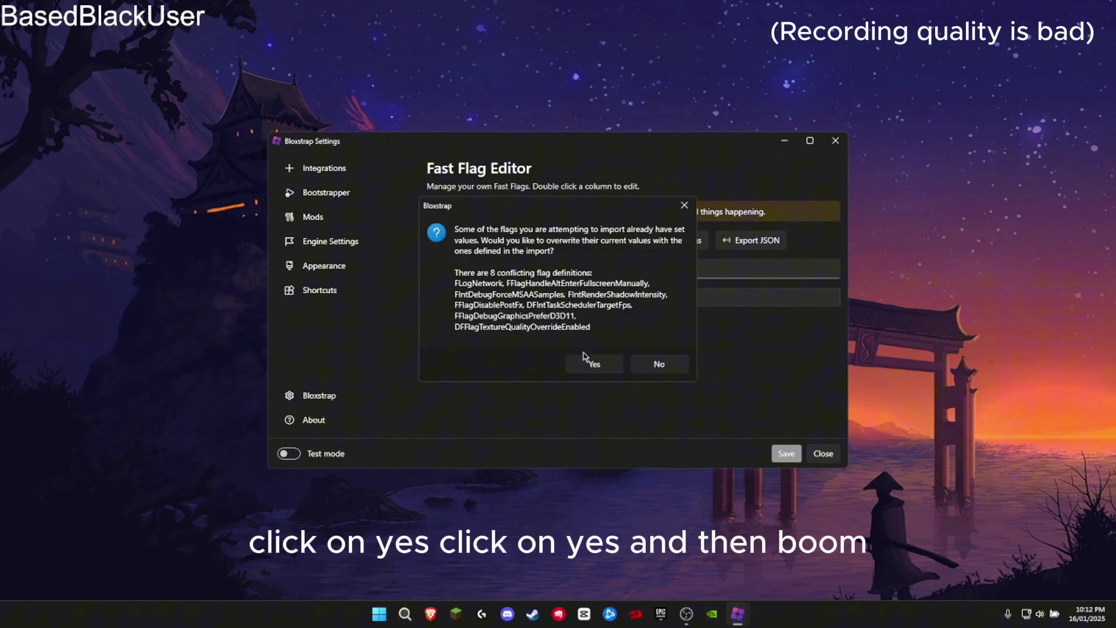
click(586, 360)
Look over the imported fast flags, save the settings and close the Bloxstrap settings window
scroll(570, 358, down, 5)
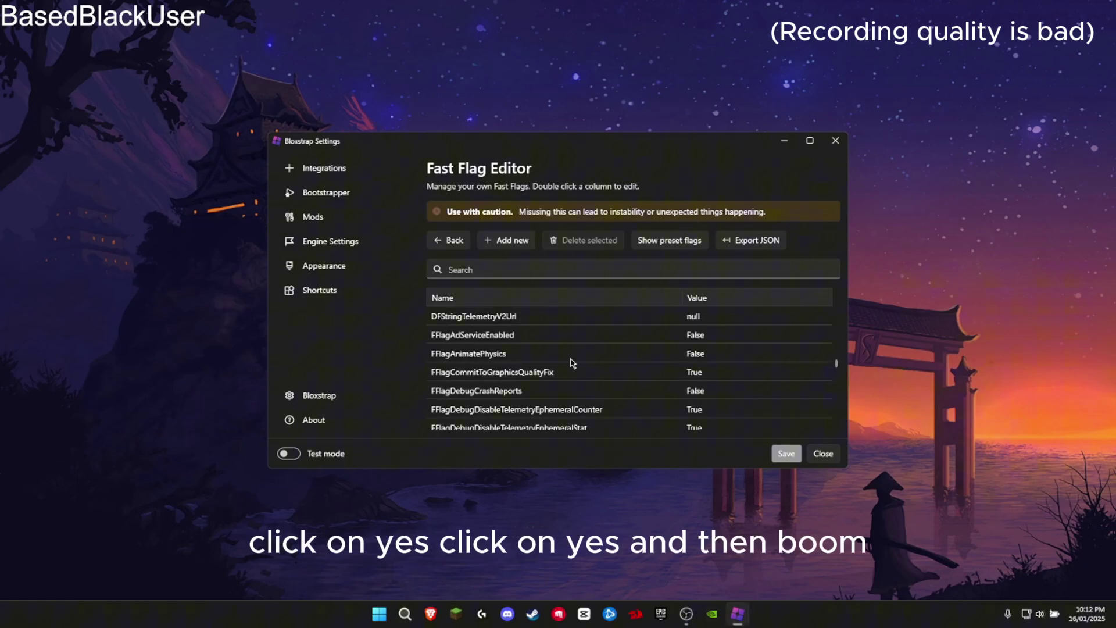
click(785, 452)
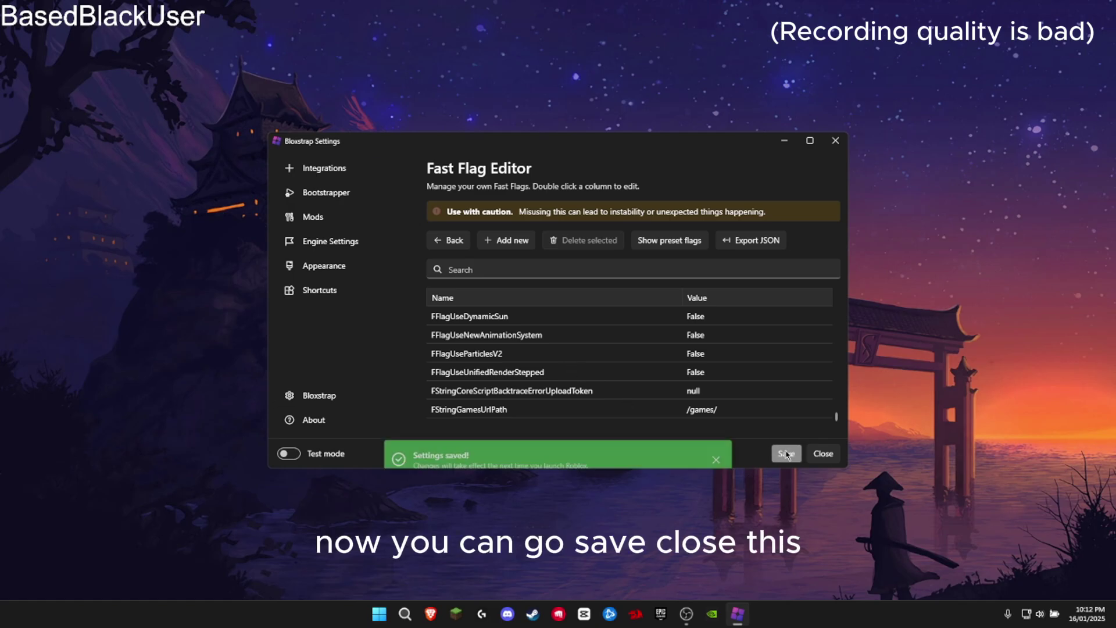
click(836, 141)
Reopen Bloxstrap from the Windows app search and launch Roblox with it
key(super)
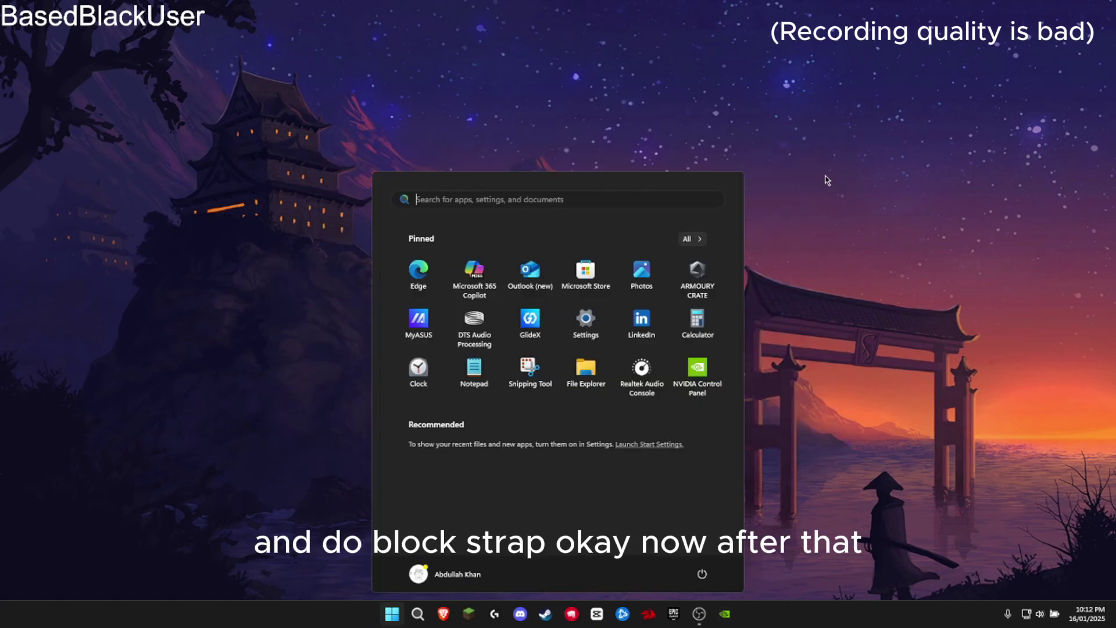
text(r)
key(BackSpace)
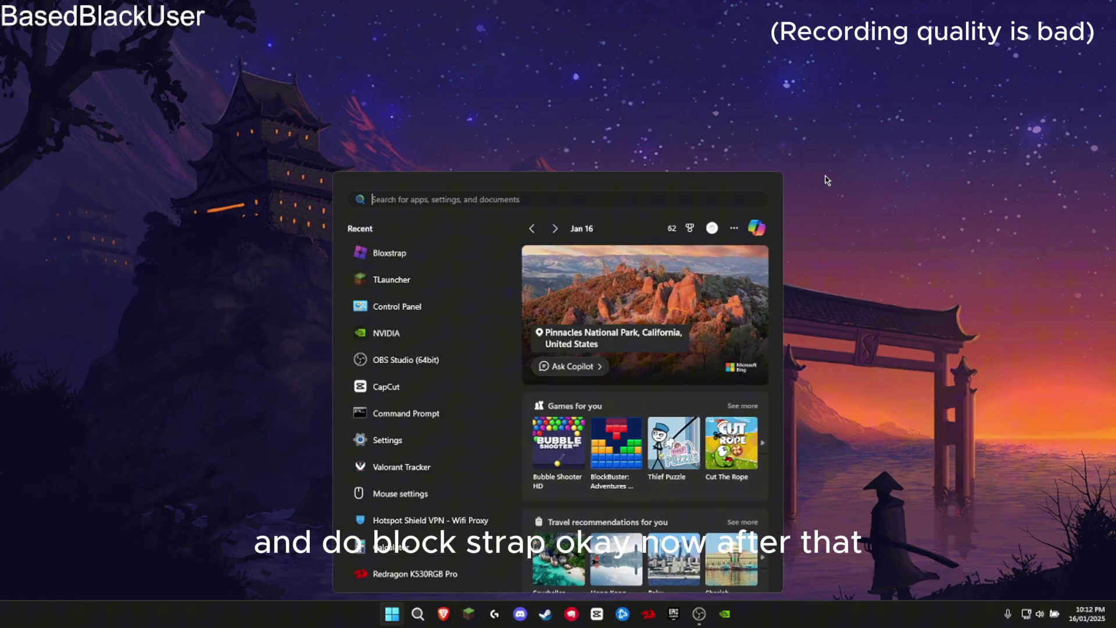
click(455, 264)
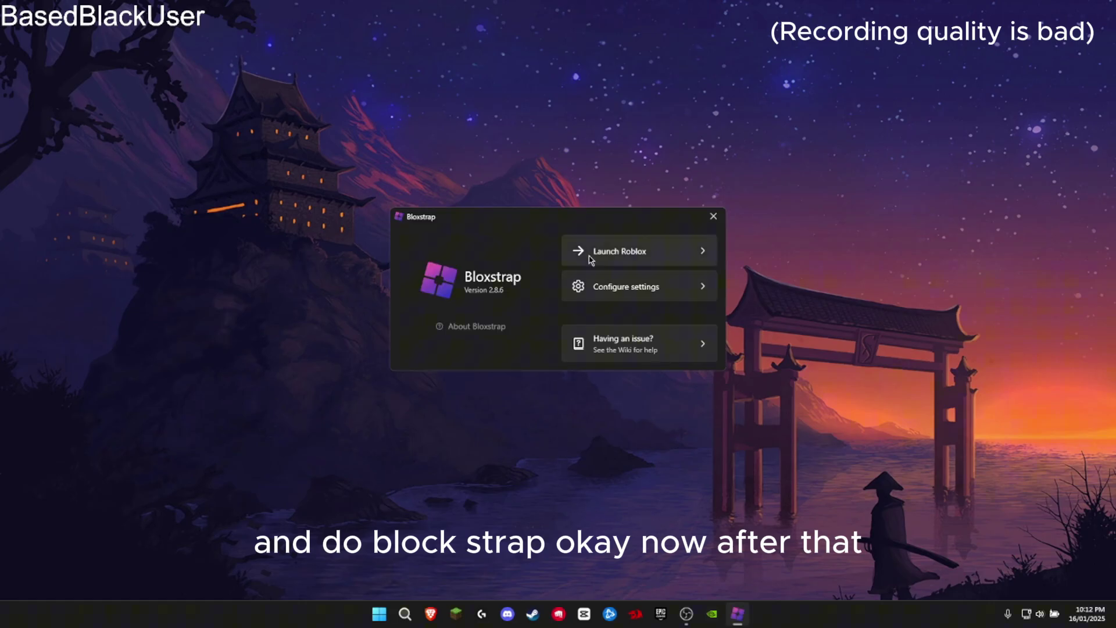
click(651, 251)
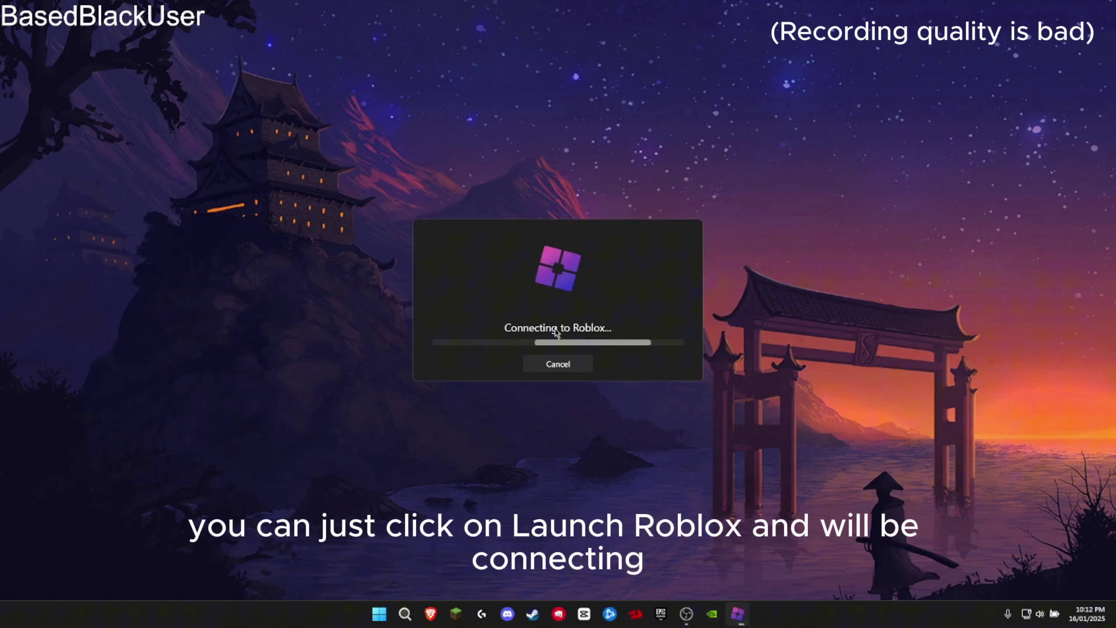
mouse_move(691, 621)
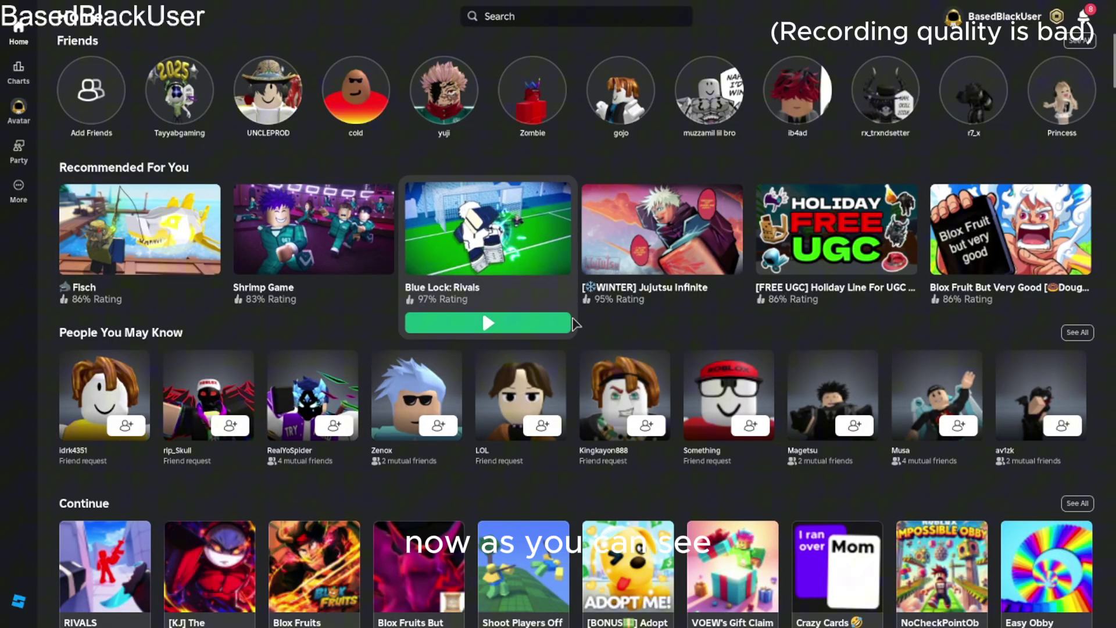
Browse the recommended and recently played games on the Roblox home page
mouse_move(496, 304)
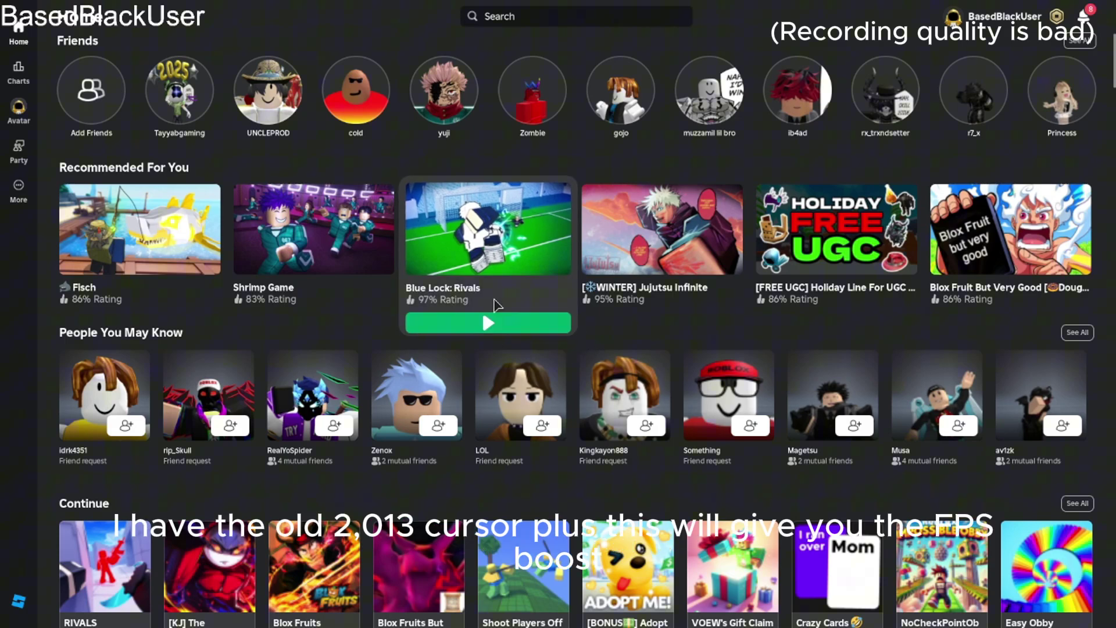
mouse_move(156, 254)
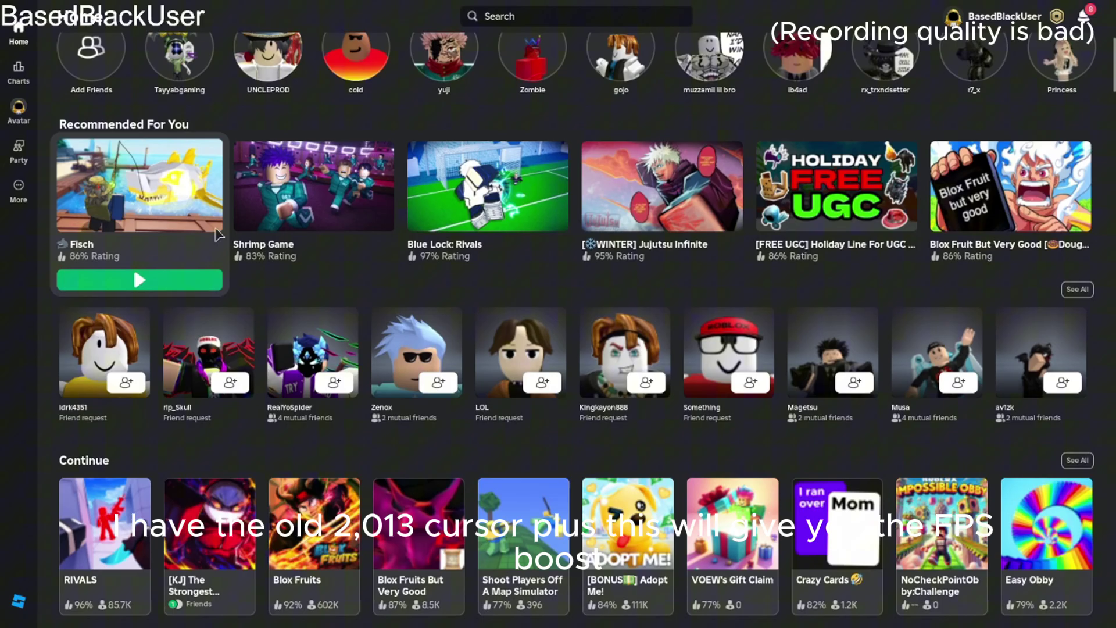
scroll(110, 290, down, 7)
scroll(110, 291, up, 5)
scroll(111, 305, down, 3)
mouse_move(110, 305)
scroll(111, 305, up, 2)
Search the Roblox experiences for Blank to find an empty test game
click(534, 15)
text(Blank)
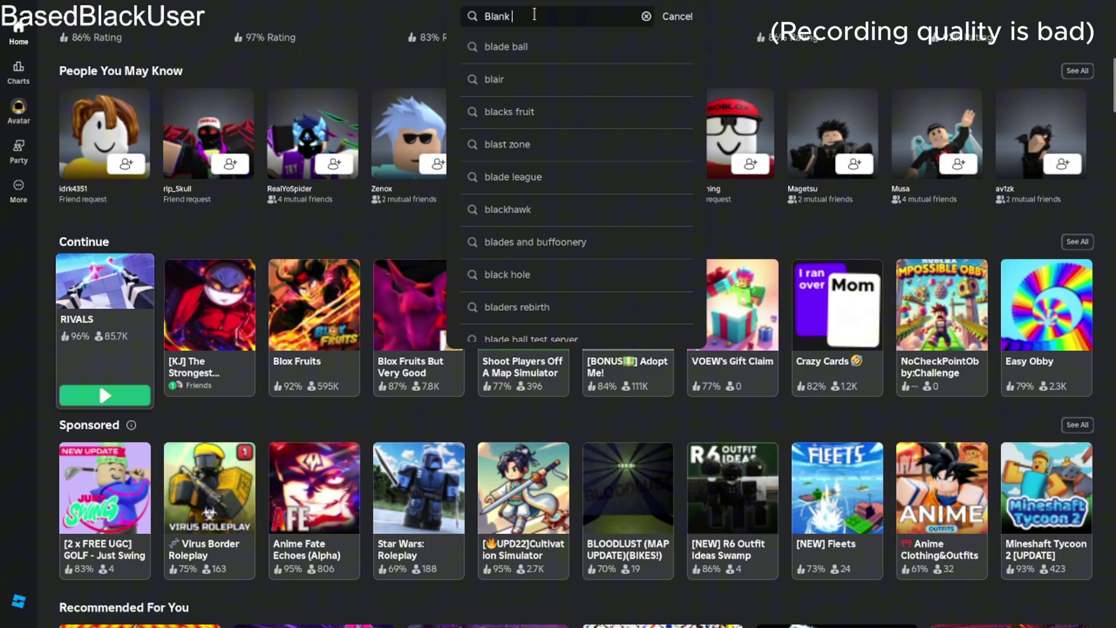
key(Return)
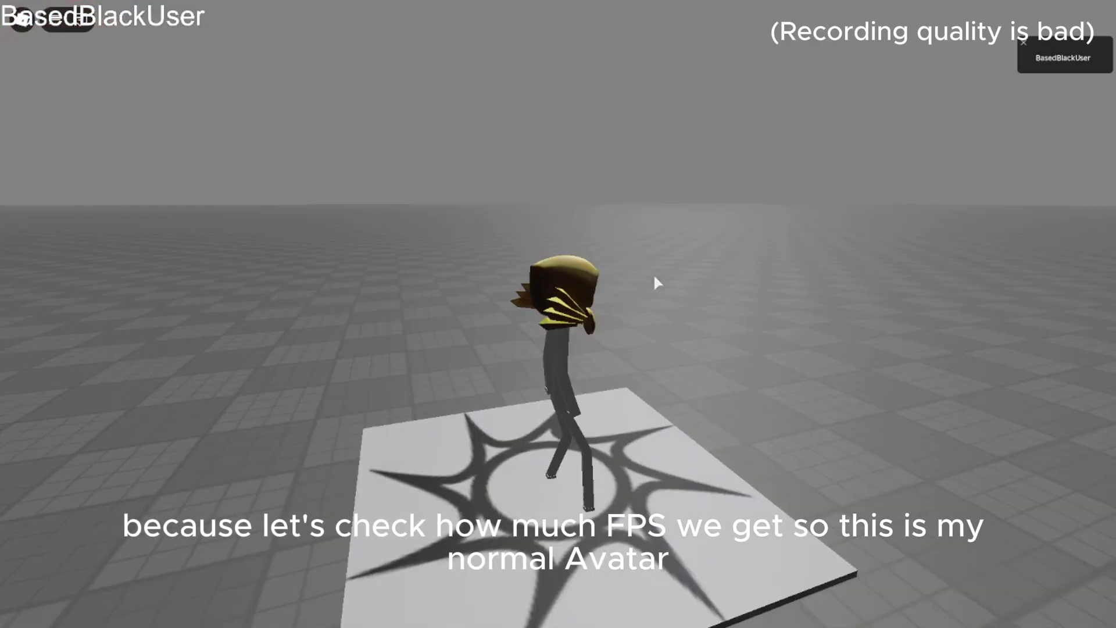
Walk the avatar around the blank game and display the performance stats overlay to check the frame rate
key(s)
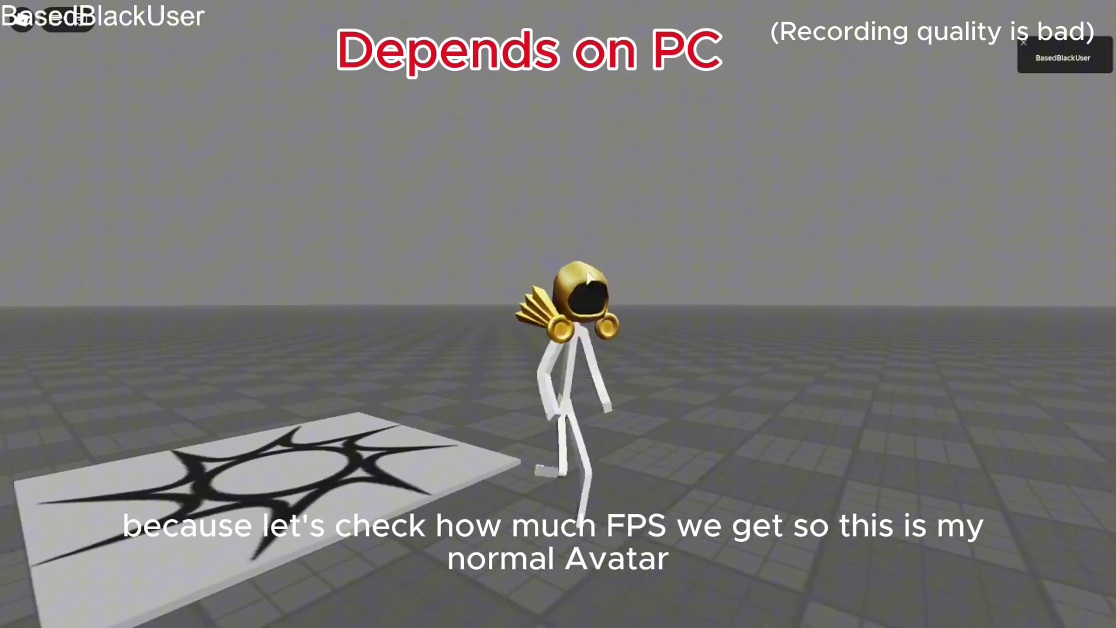
key(s)
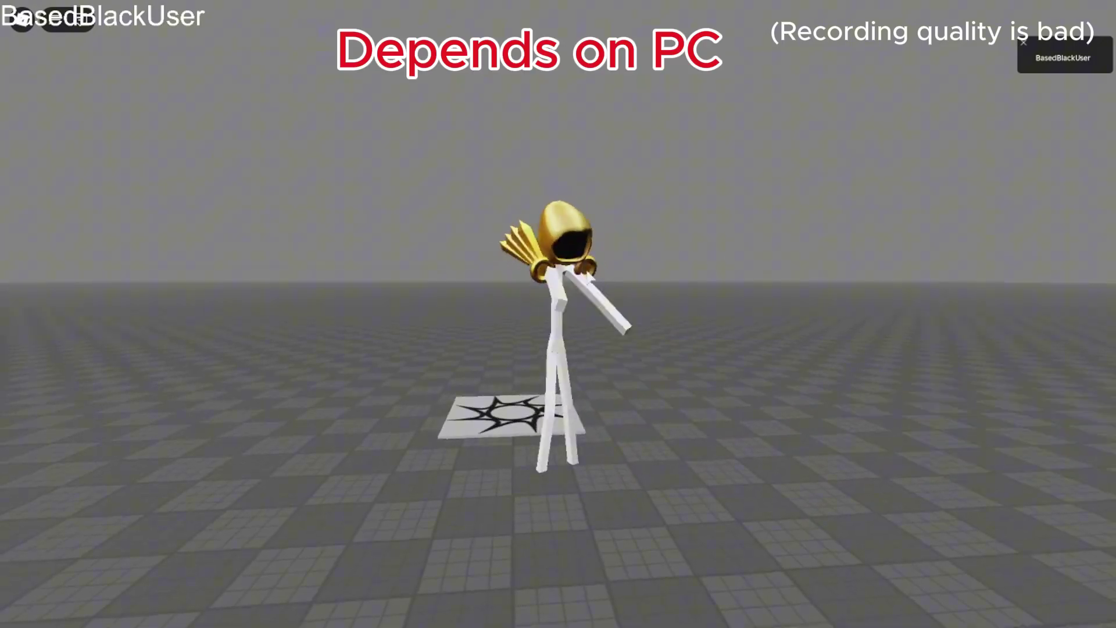
key(s)
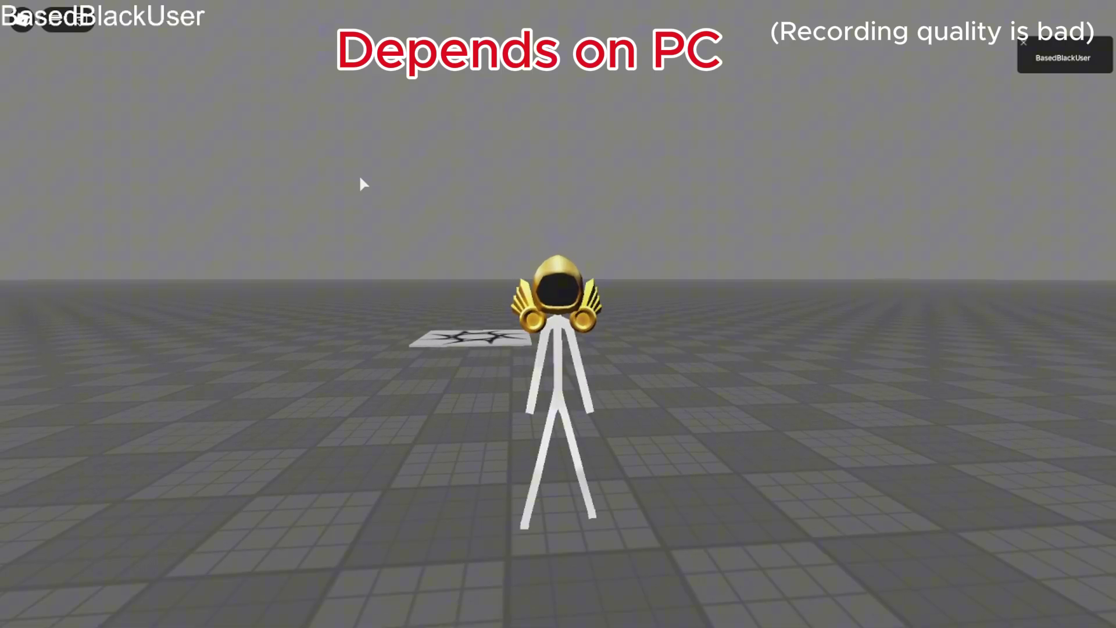
key(shift+F3)
key(w)
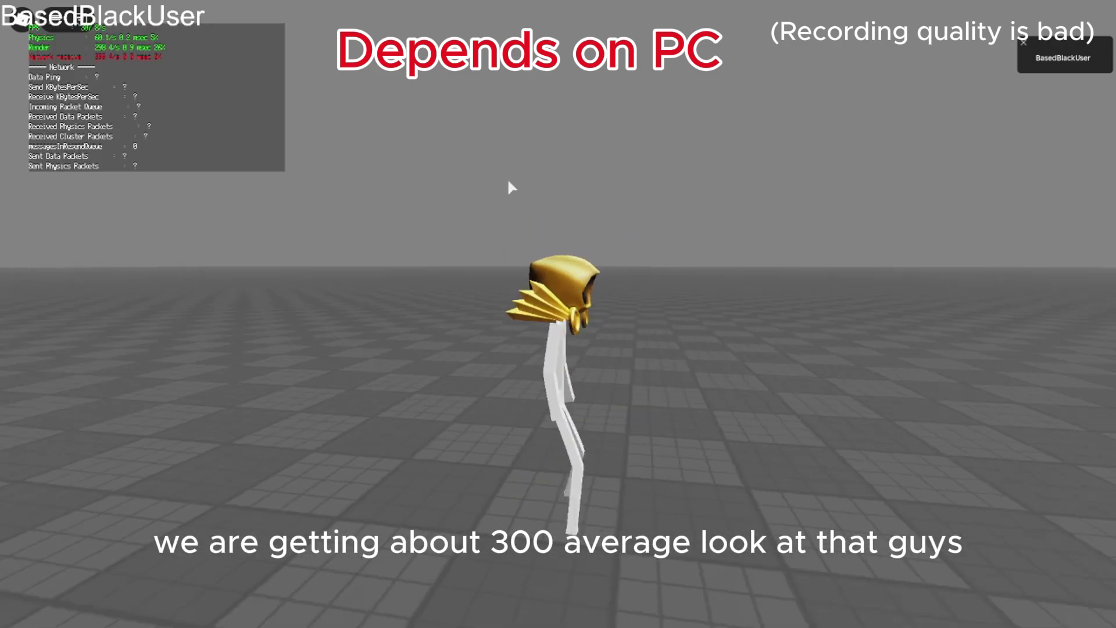
key(s)
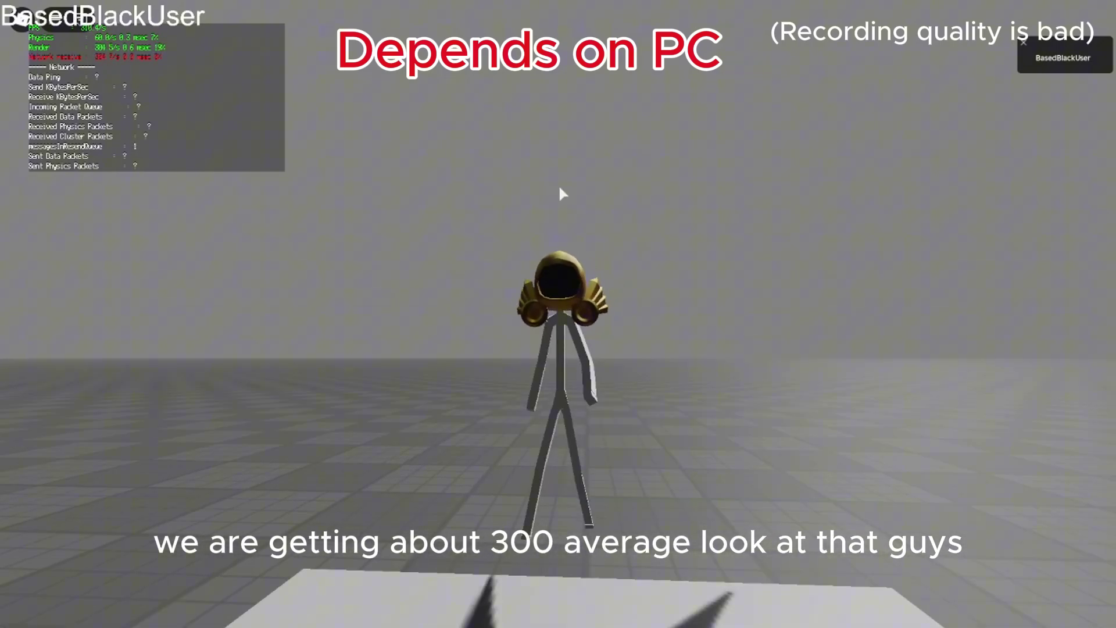
Review the in-game settings, set the volume to one bar and resume play to check the frame rate while moving
key(Escape)
click(511, 174)
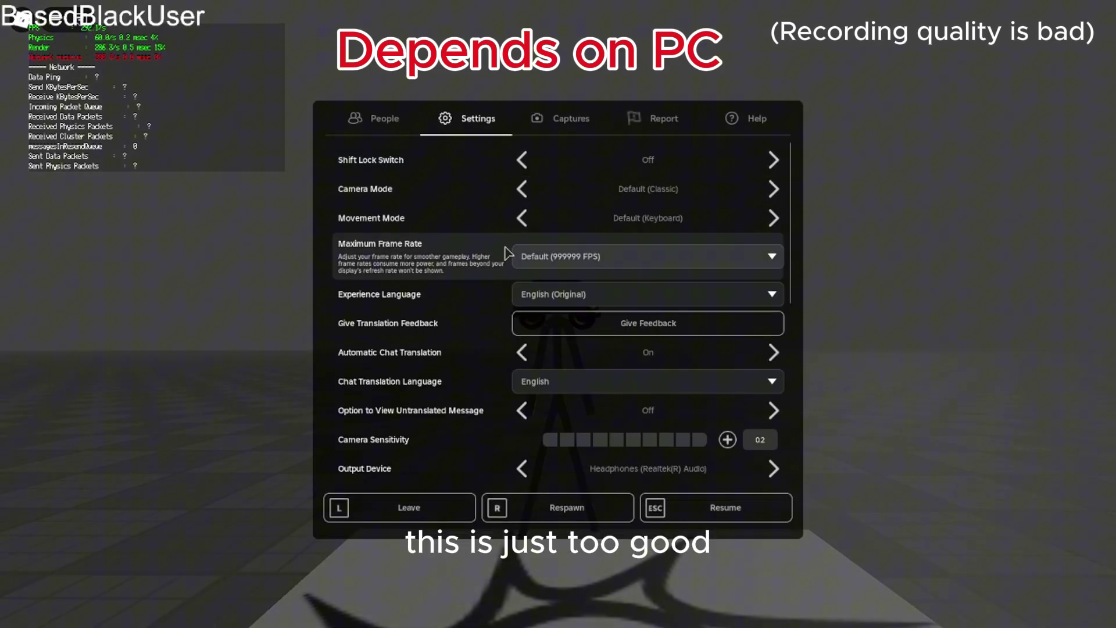
scroll(564, 265, down, 5)
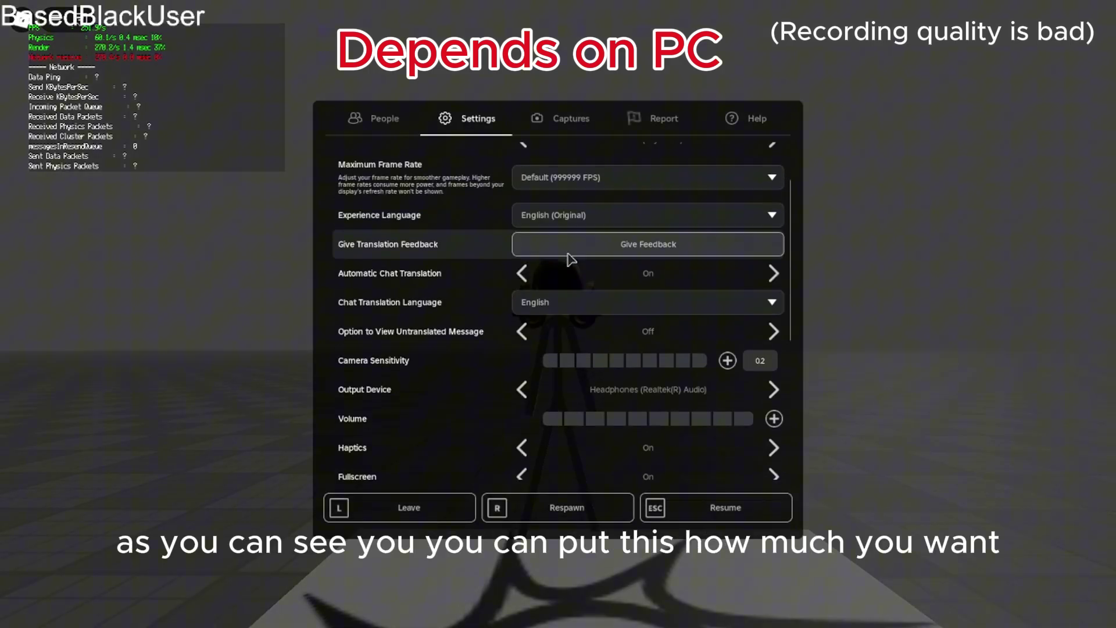
scroll(523, 250, up, 3)
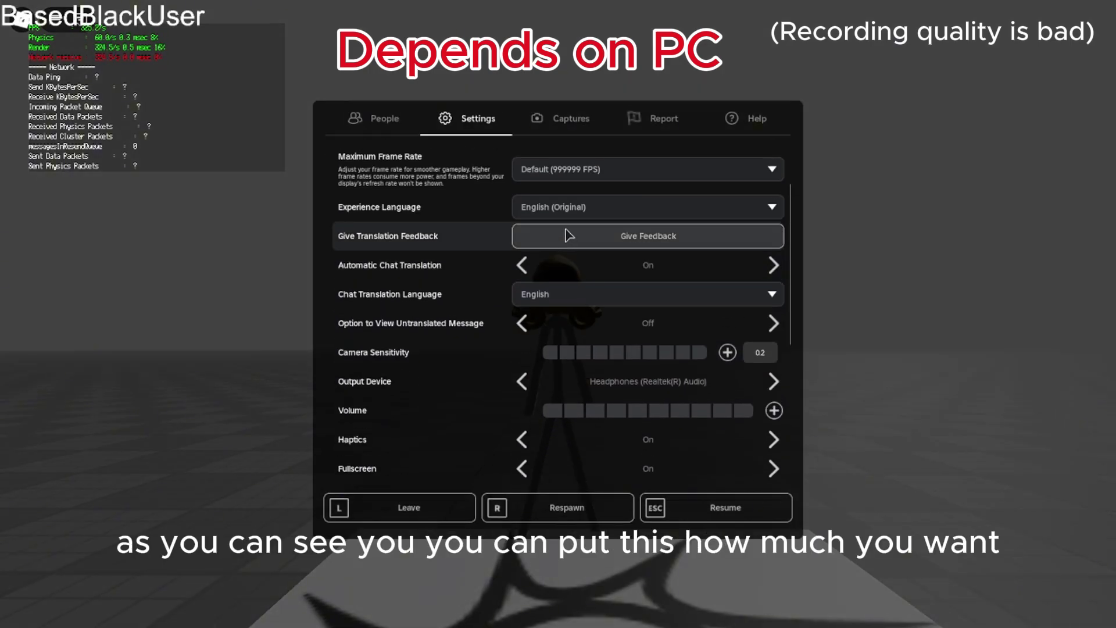
scroll(568, 238, down, 3)
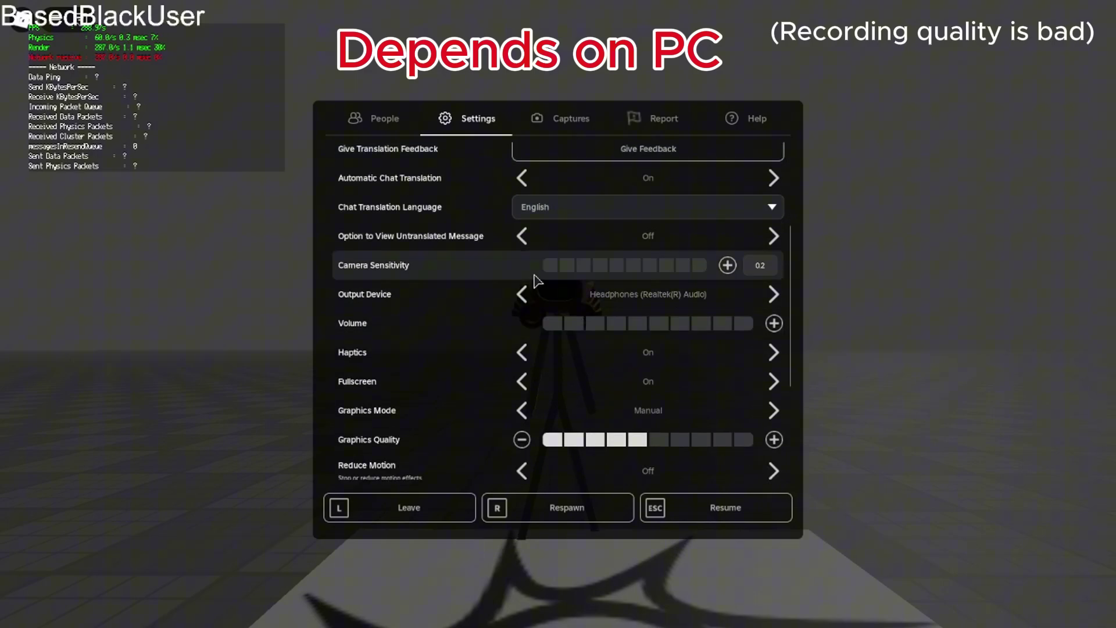
click(543, 323)
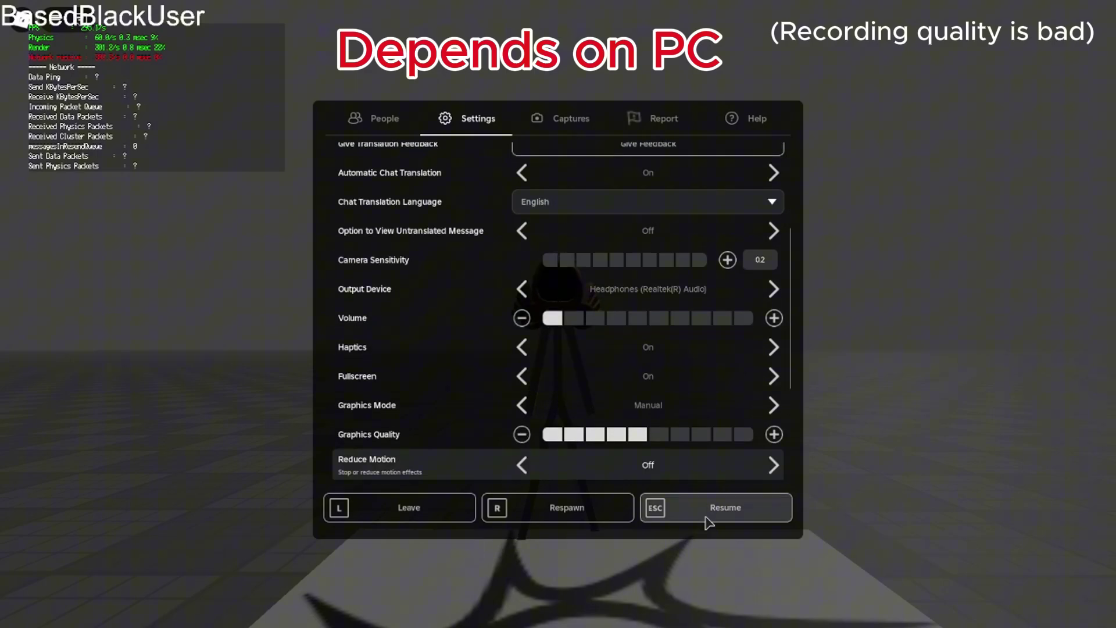
click(708, 522)
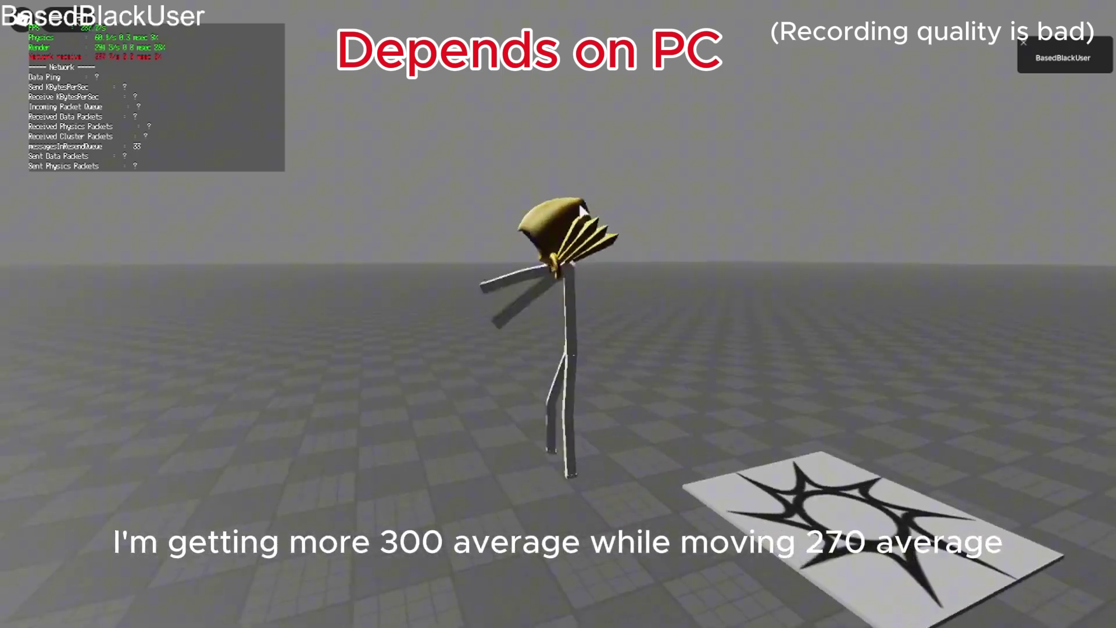
key(w)
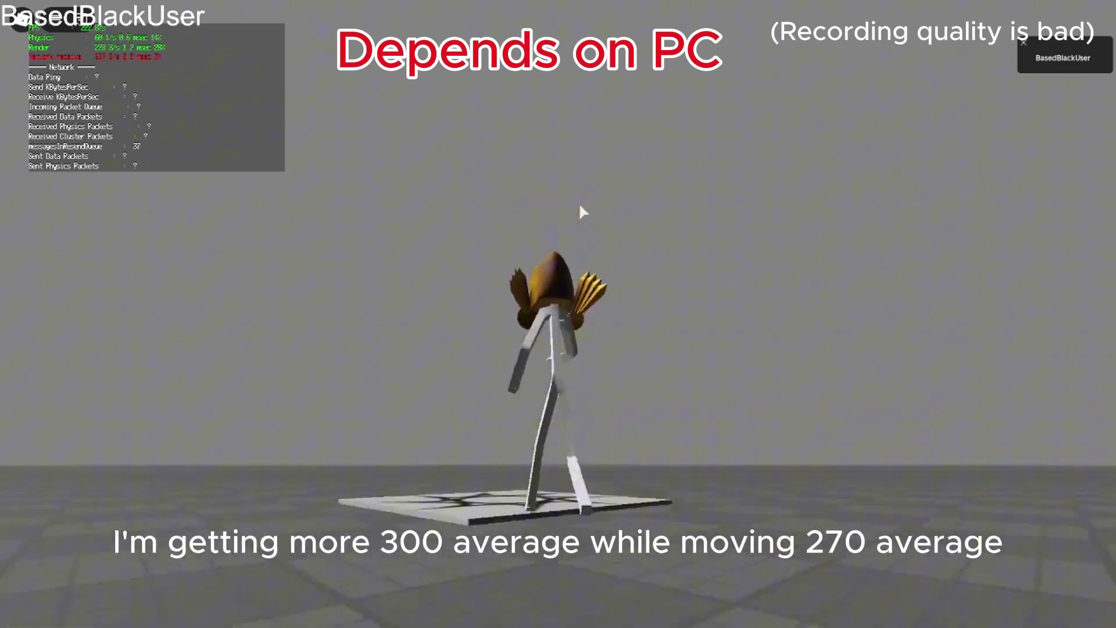
Move the avatar around the spawn plate in the blank game and examine the frame rate in the performance stats overlay
key(w)
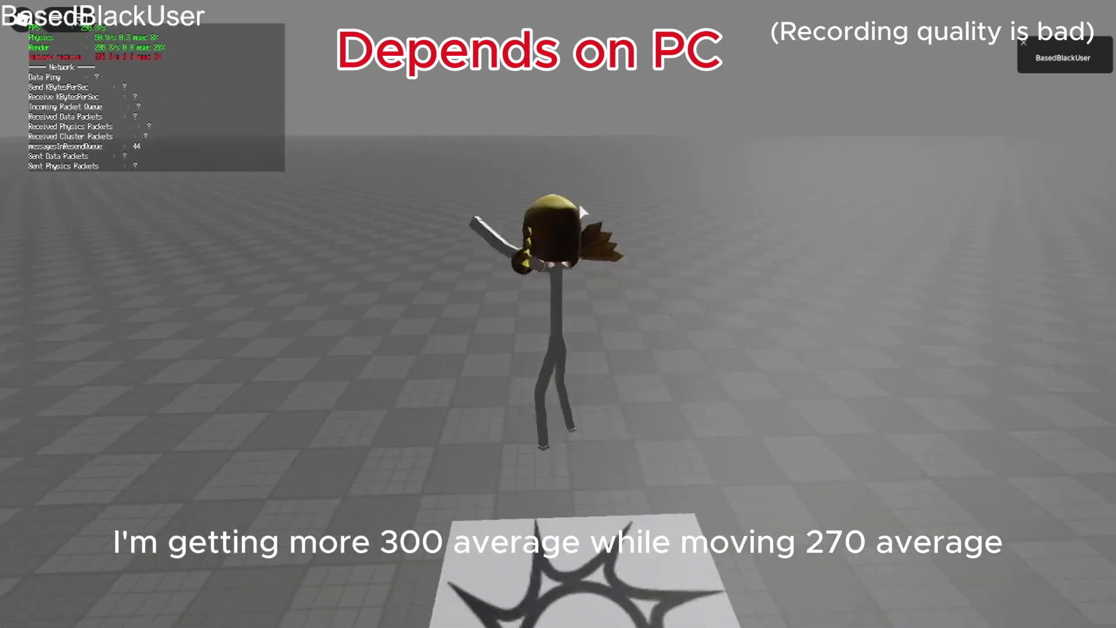
key(w)
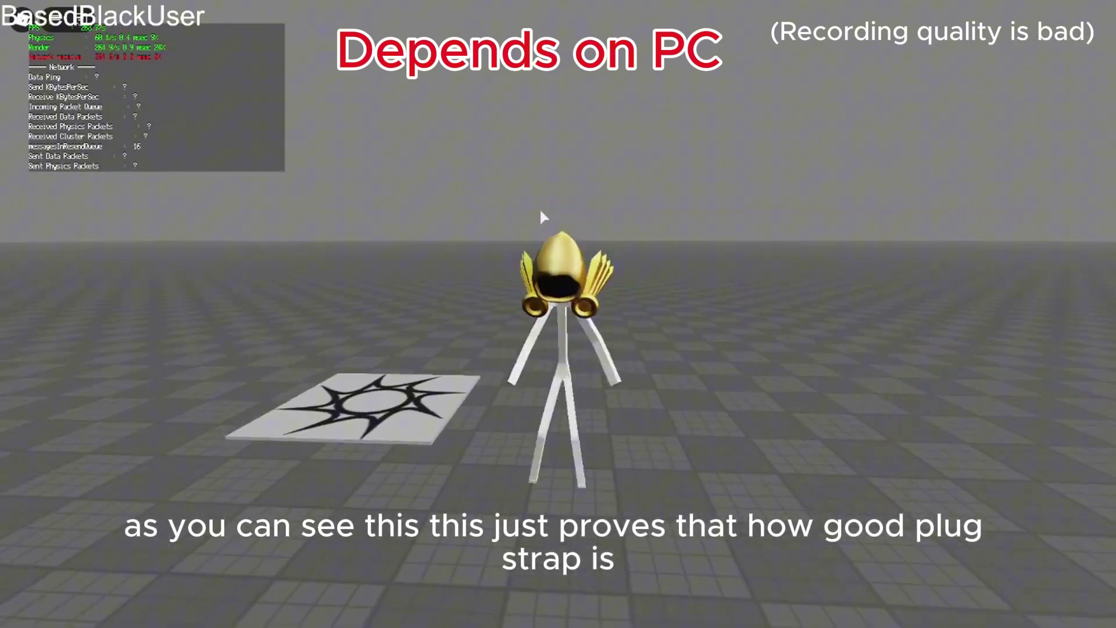
key(a)
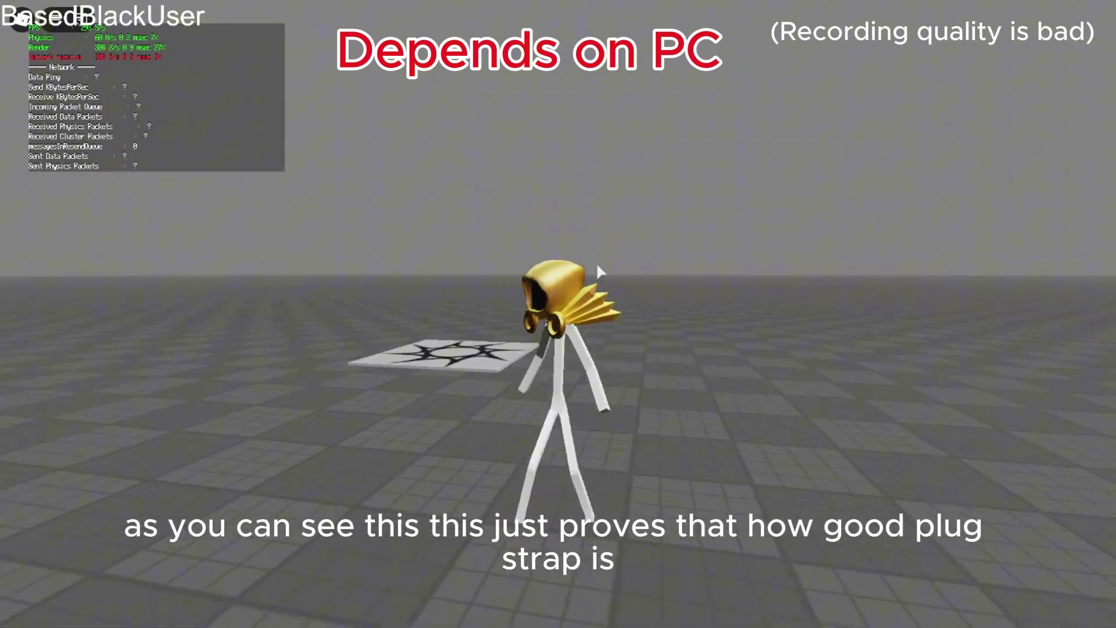
key(w)
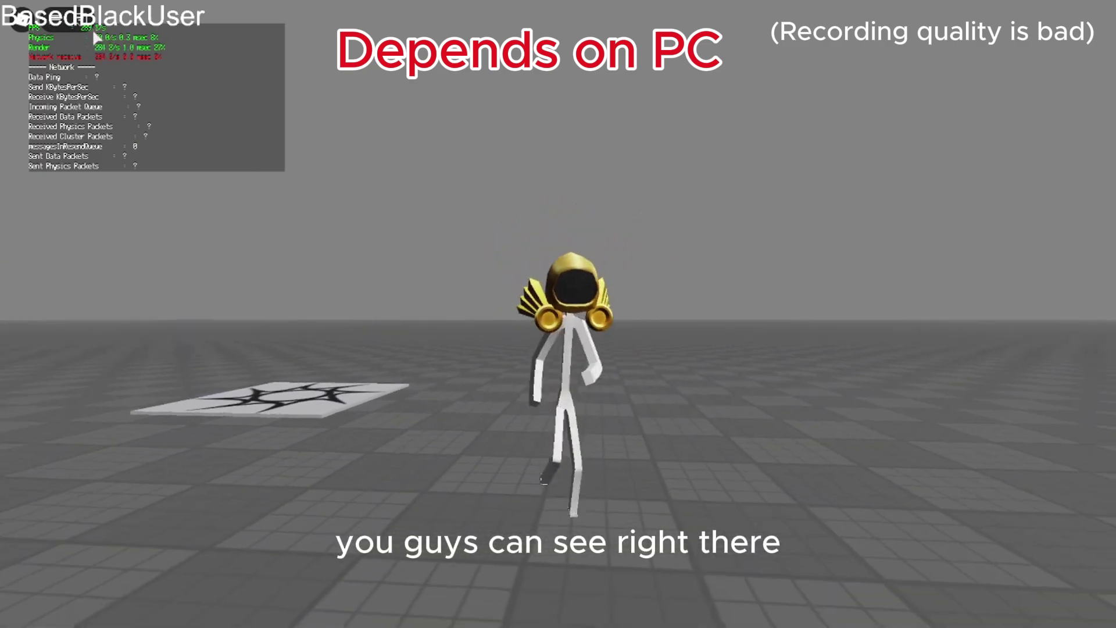
key(s)
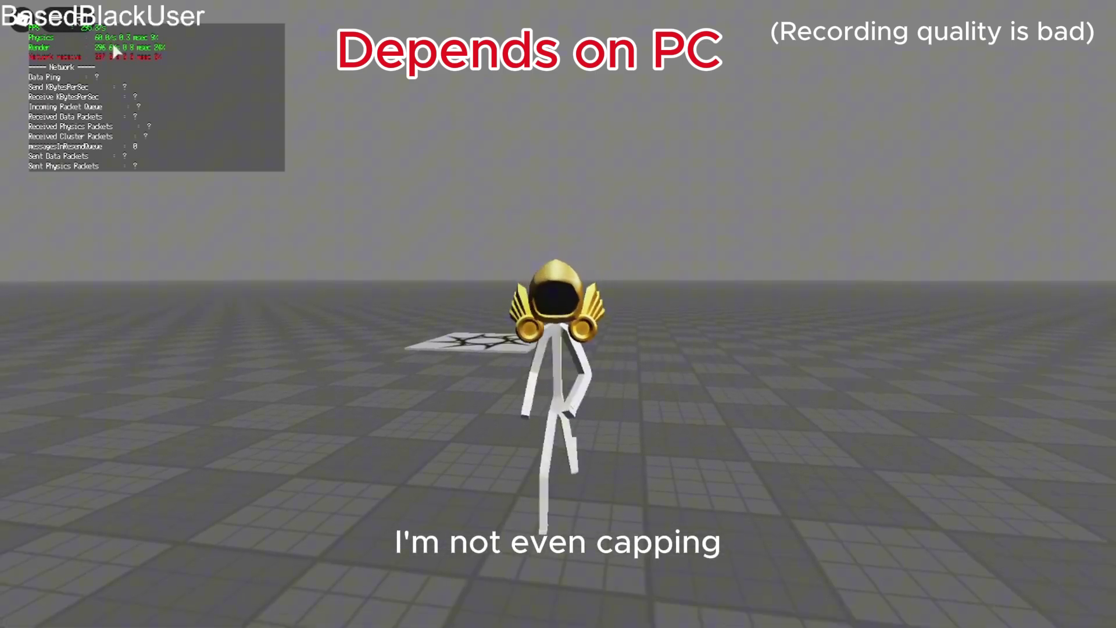
key(s)
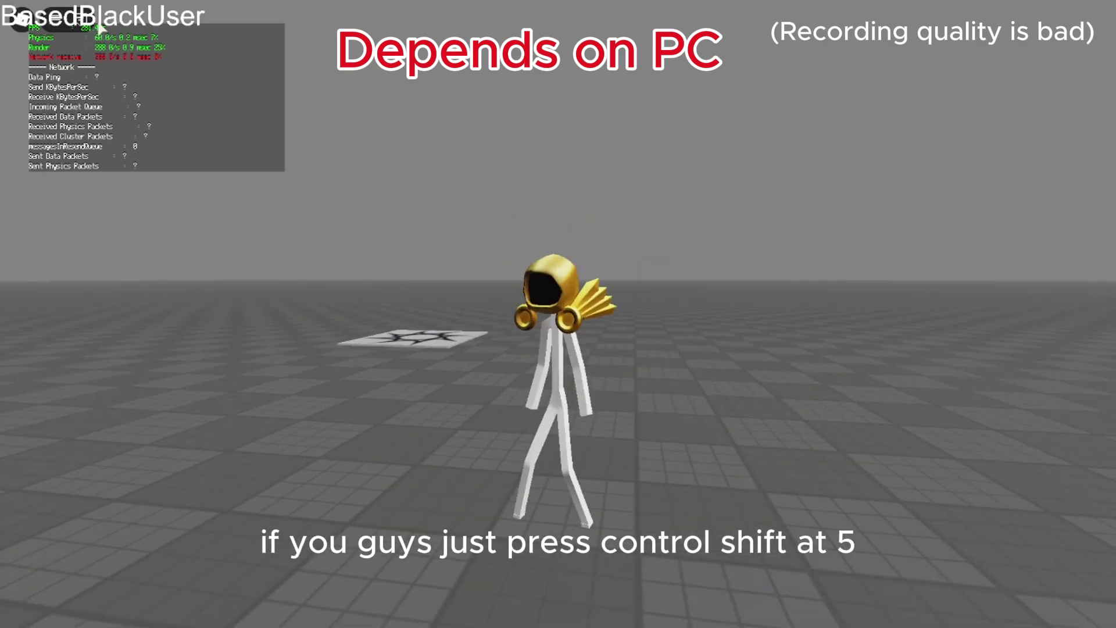
key(s)
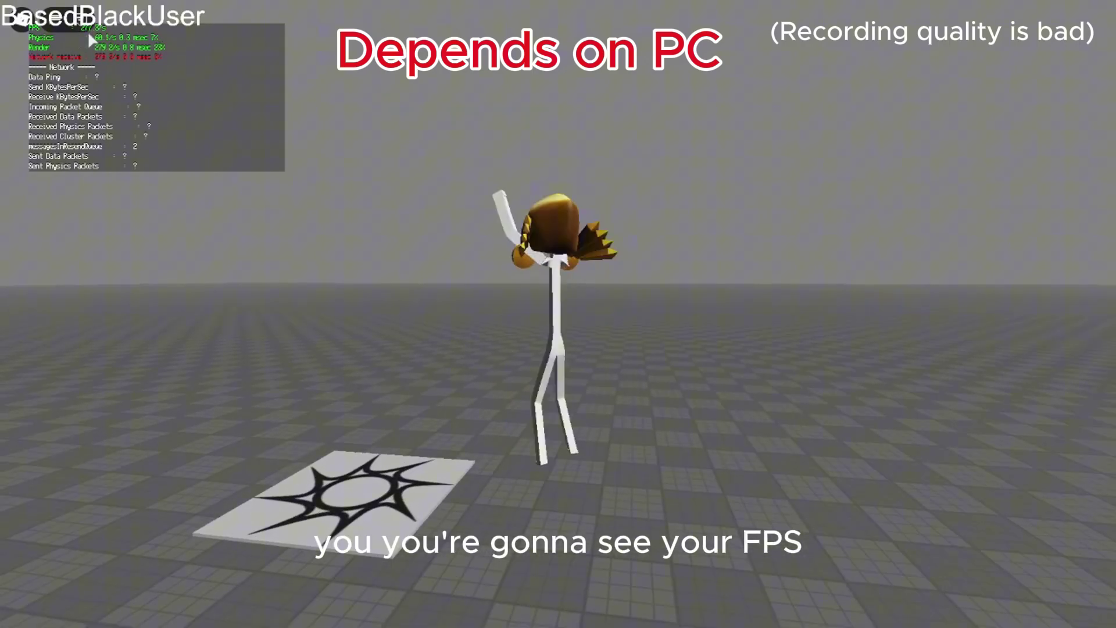
key(s)
key(s)
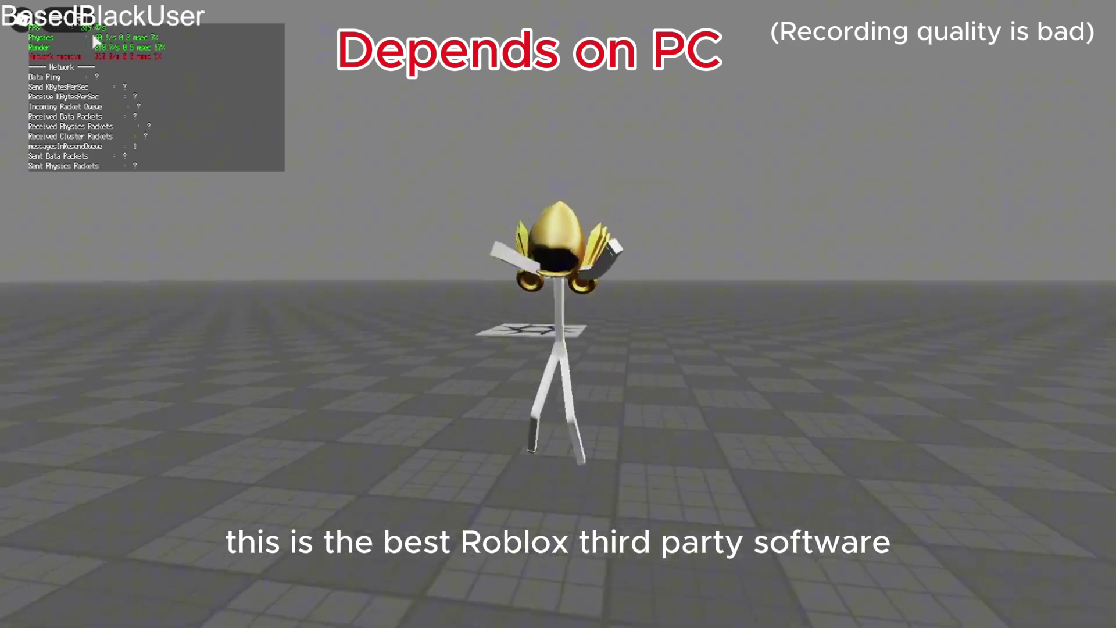
key(s)
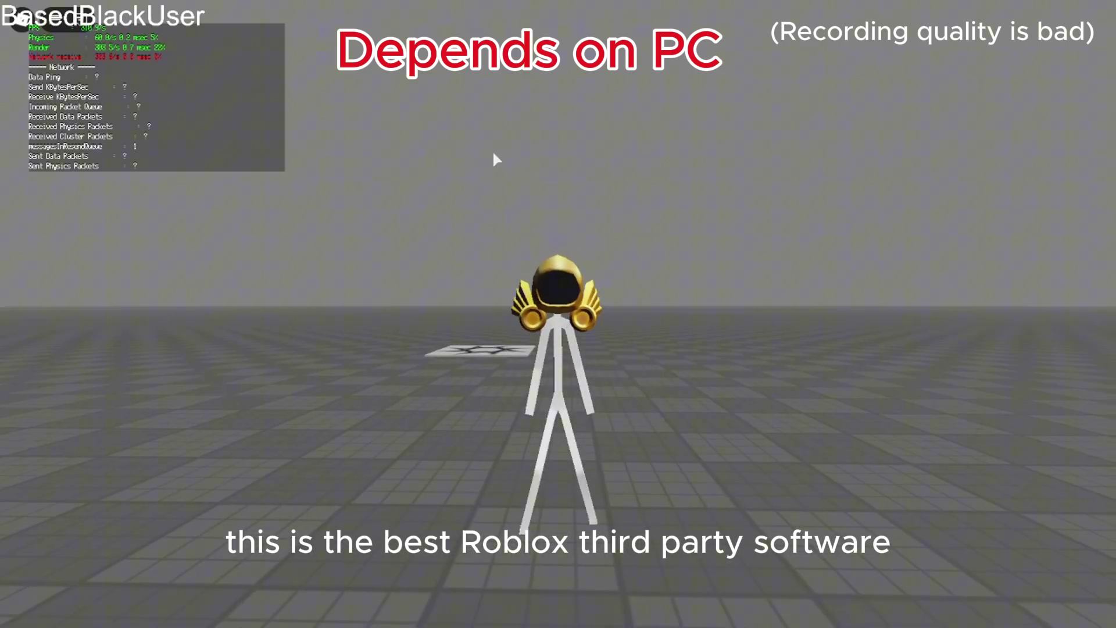